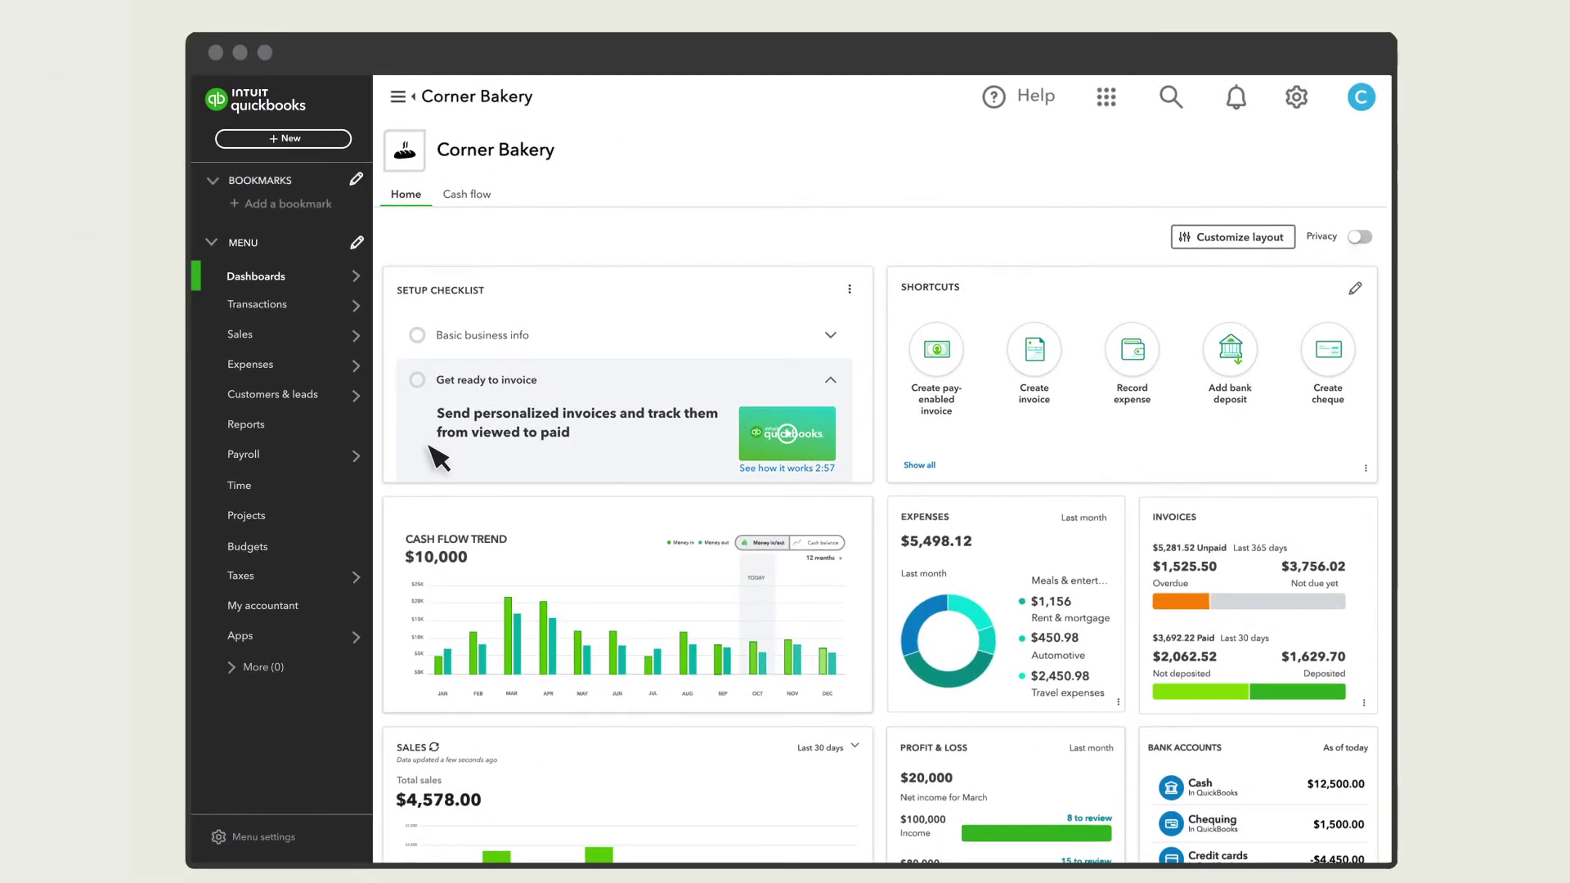
Open the shortcut customization from the Shortcuts card and cancel it without changes
mouse_move(266, 279)
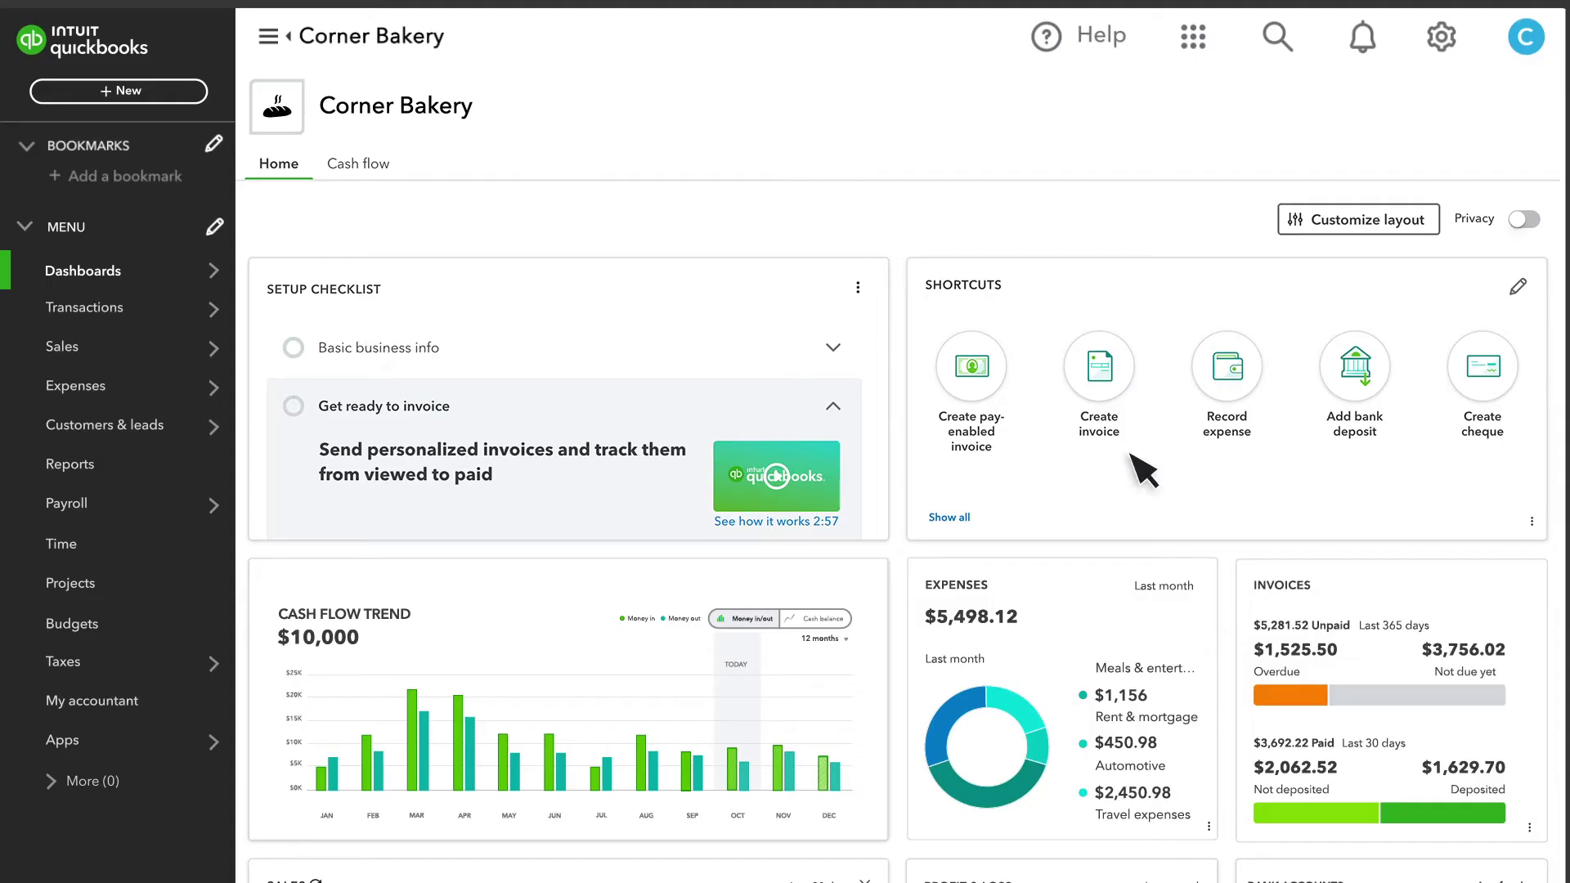
click(1530, 521)
click(1405, 460)
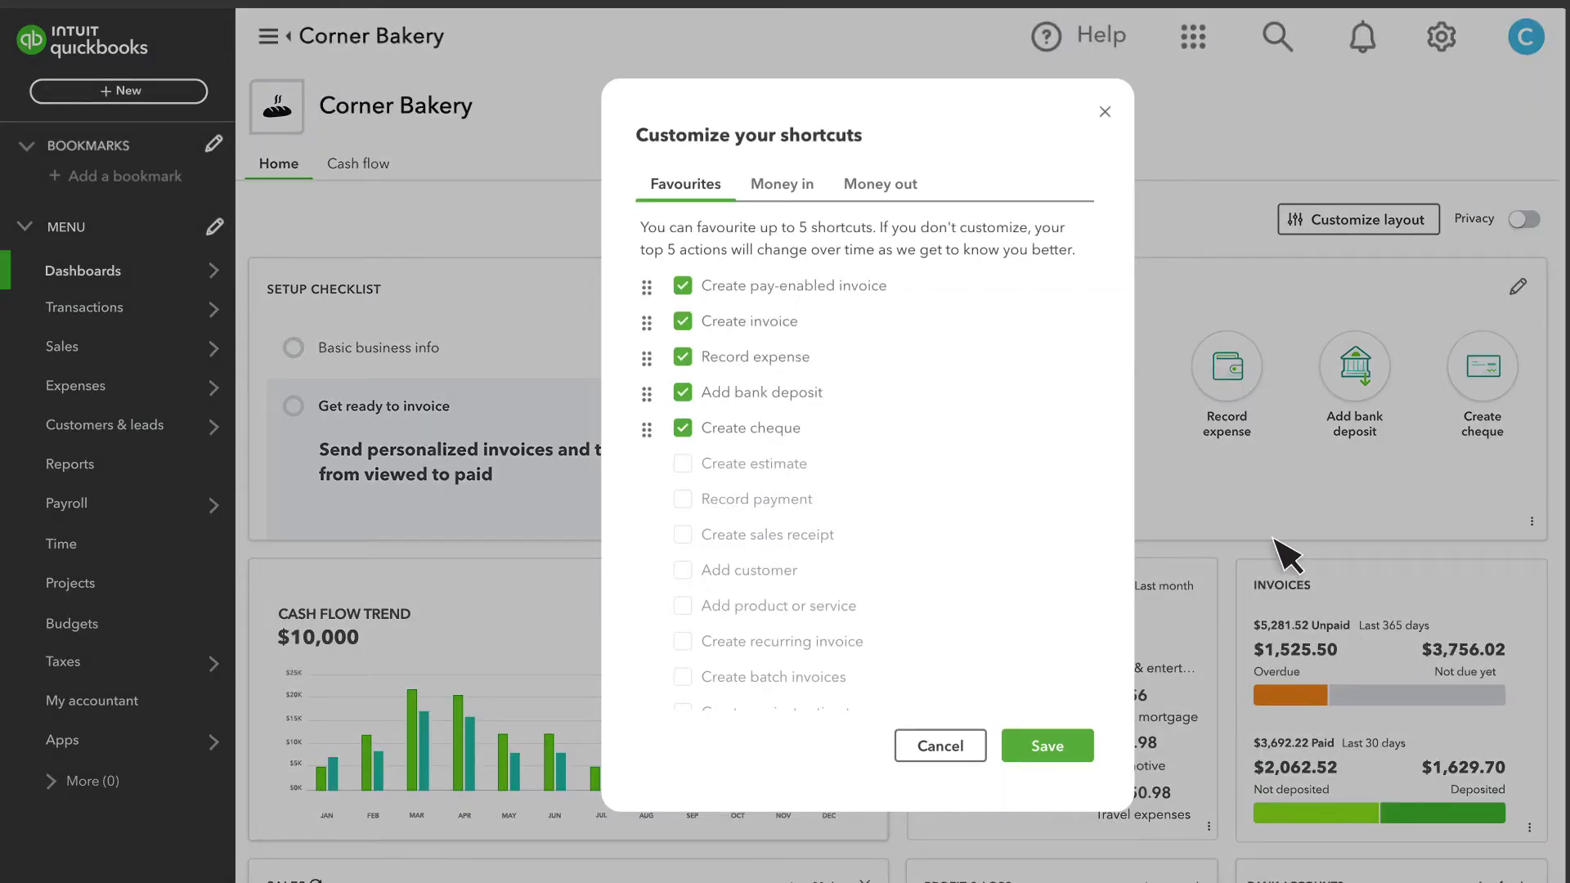
click(940, 745)
In the Bank Accounts widget settings, drag Chequing above Cash
scroll(948, 560, down, 3)
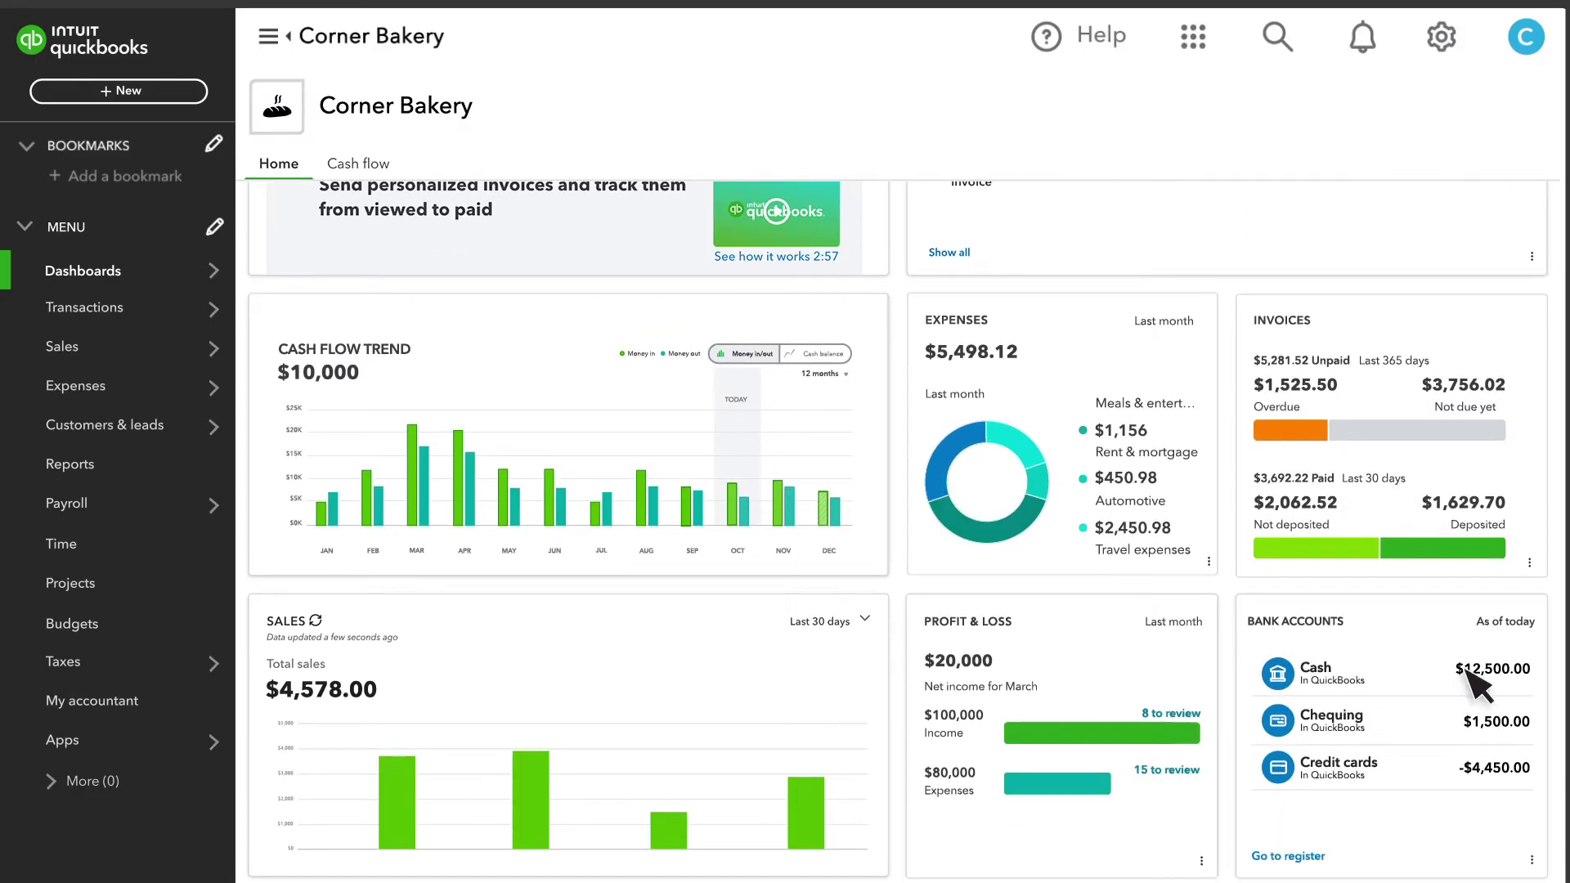
click(1532, 860)
click(1472, 764)
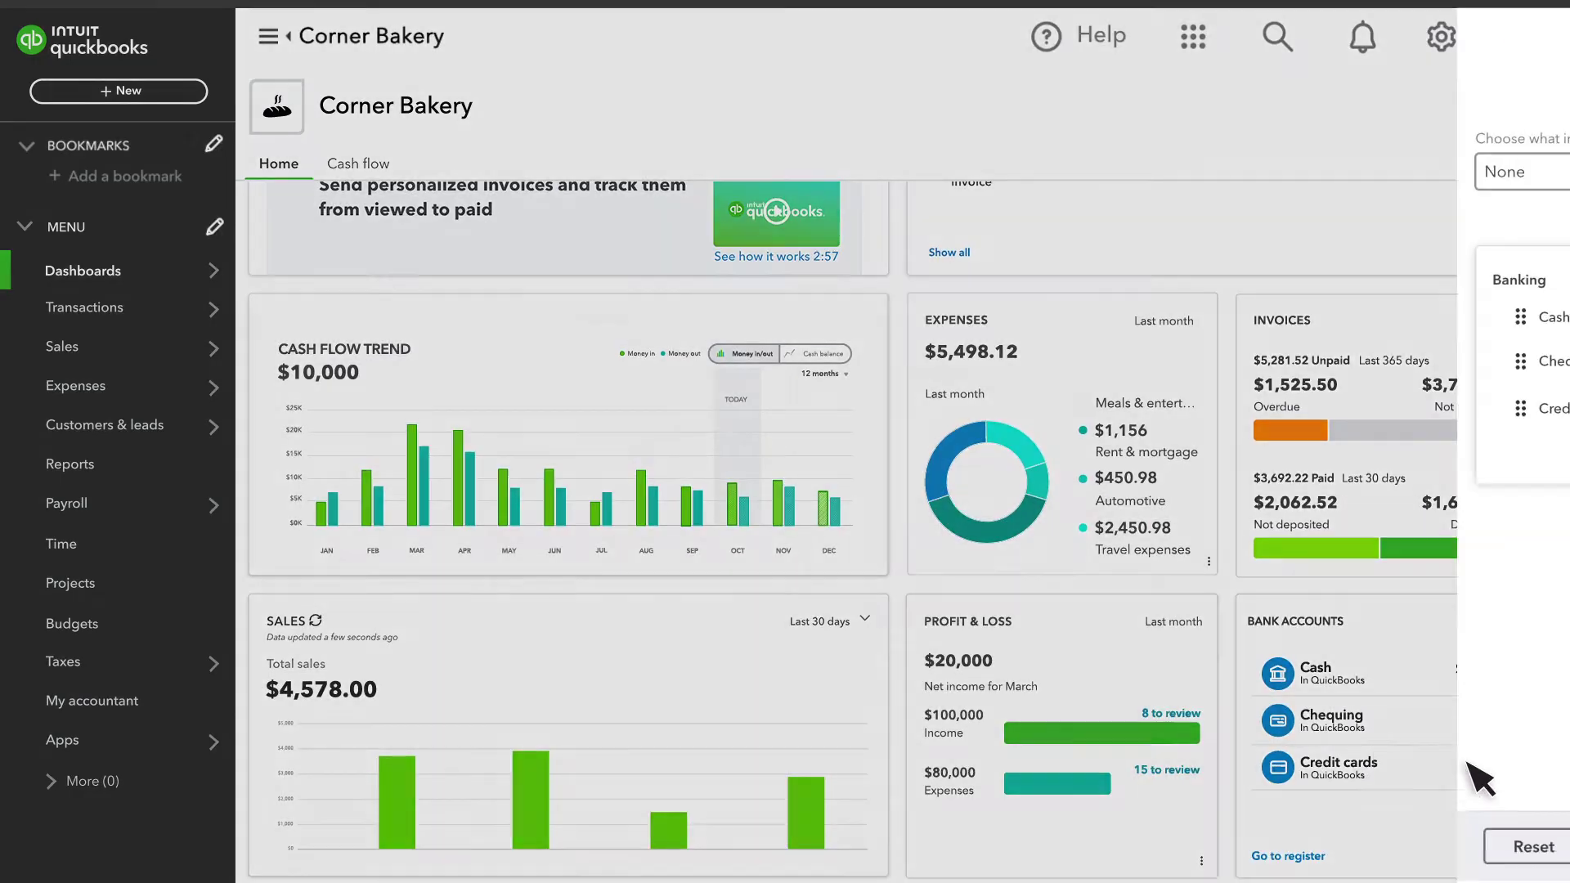
drag(1245, 361, 1247, 318)
Save the new bank account order, then drag the Invoices widget into the middle dashboard slot
click(1497, 846)
scroll(1390, 531, up, 2)
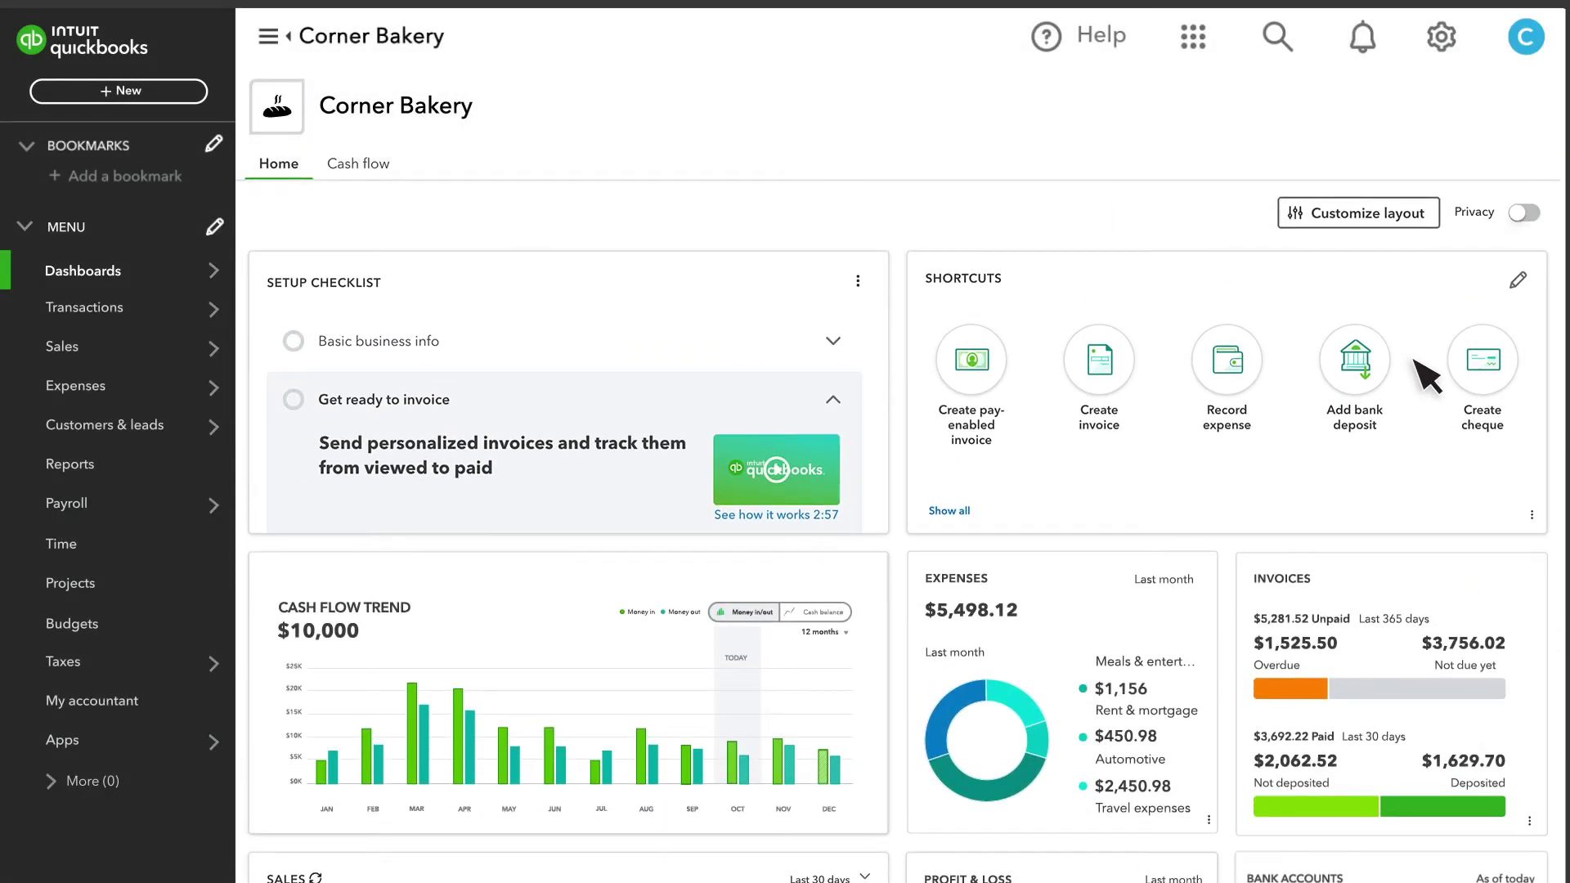
click(1391, 216)
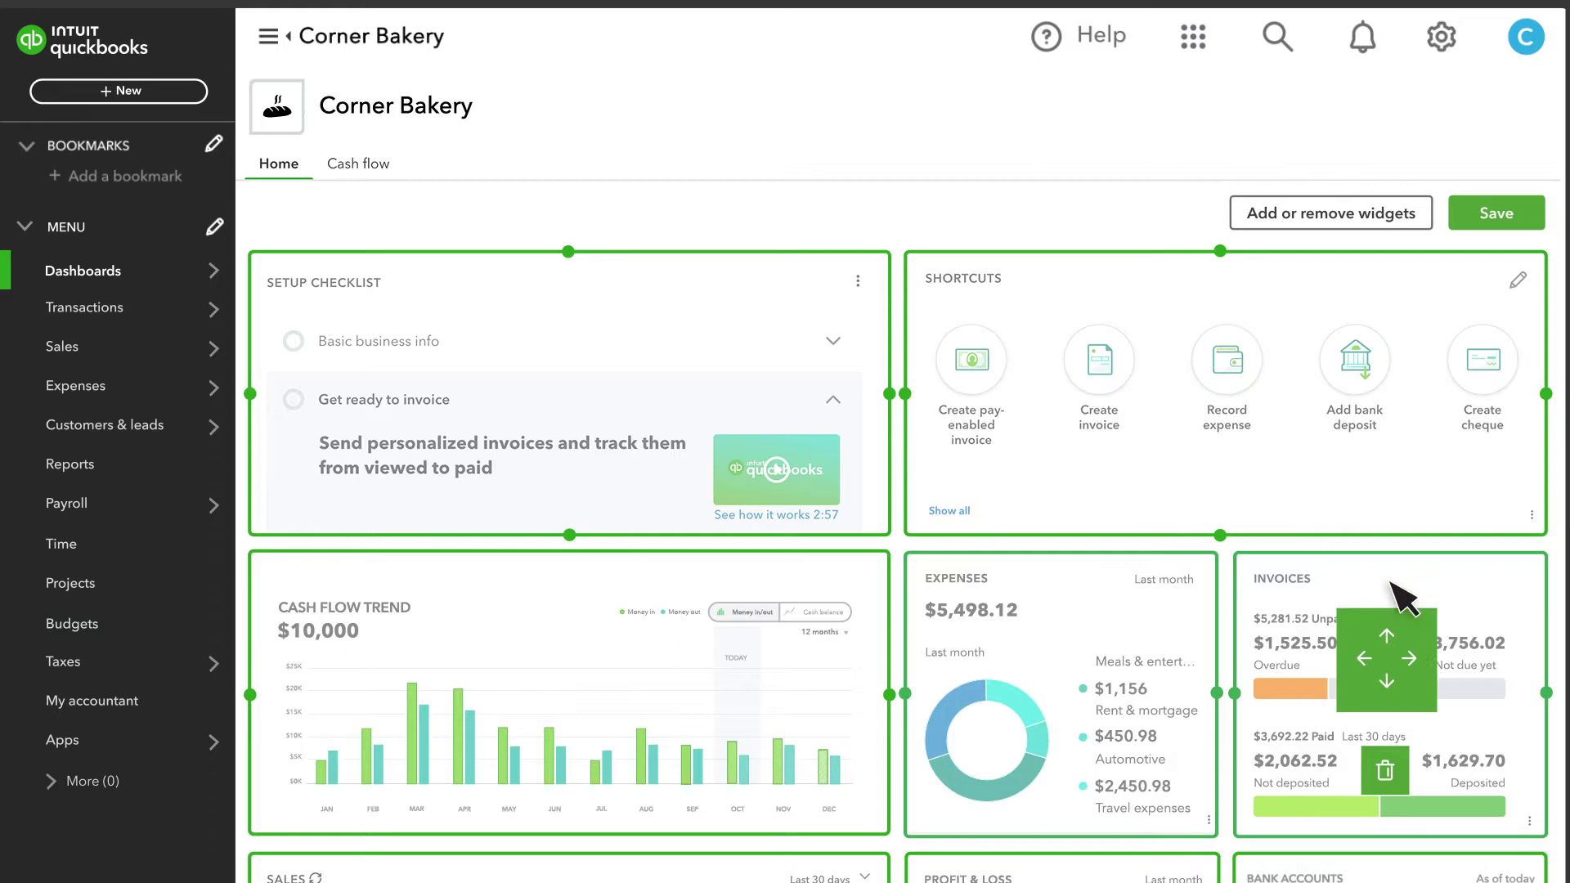
drag(1395, 666, 1073, 674)
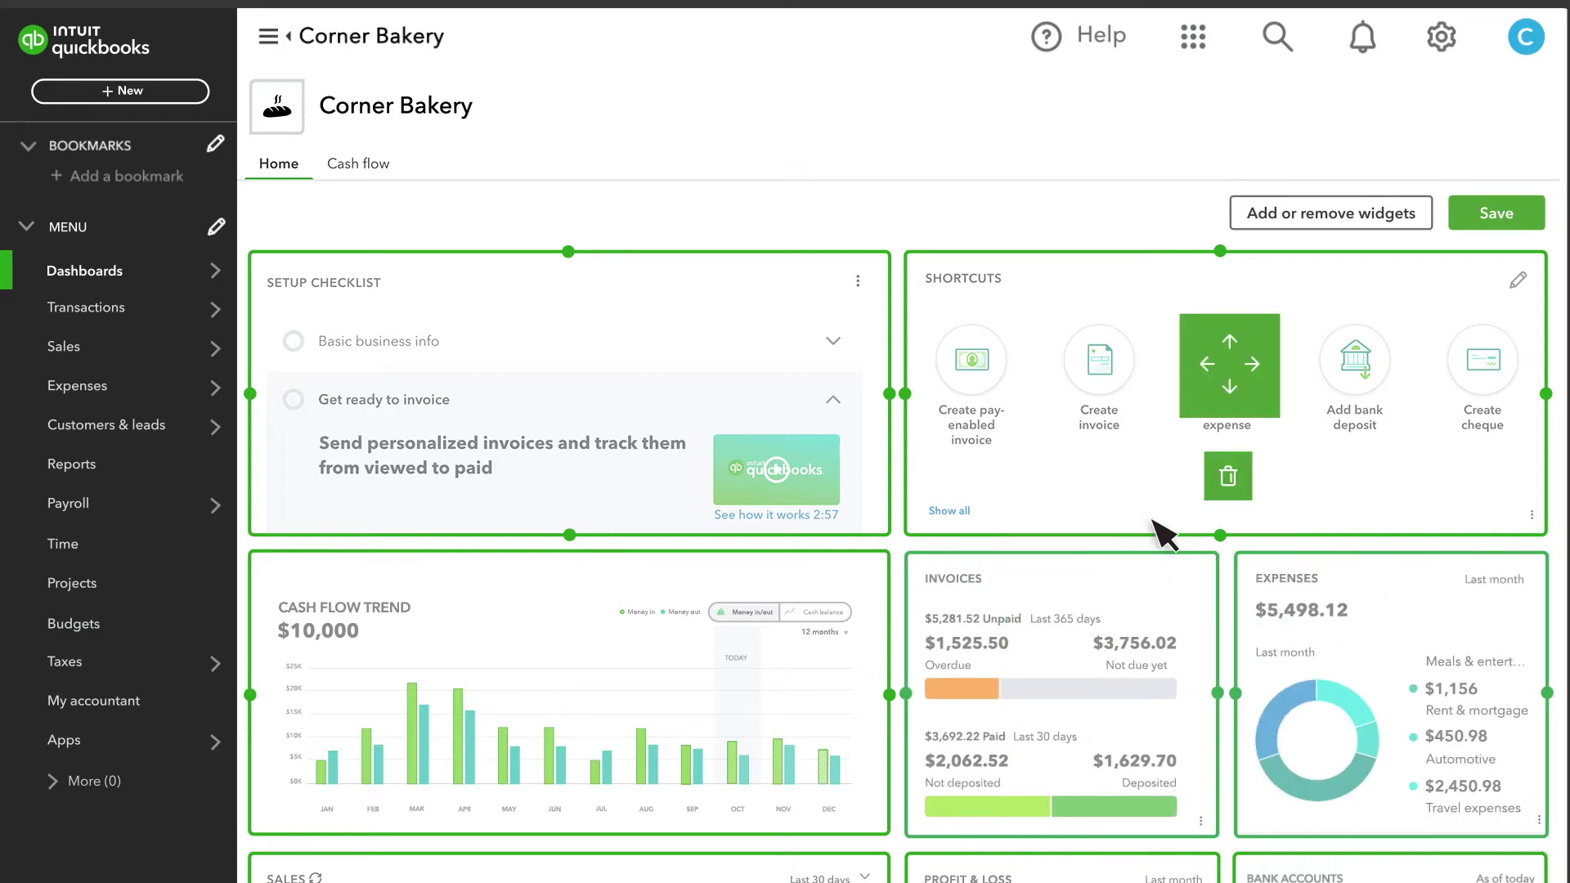
Discard a Bank Accounts widget deselection and save the rearranged dashboard layout
click(1341, 216)
click(570, 370)
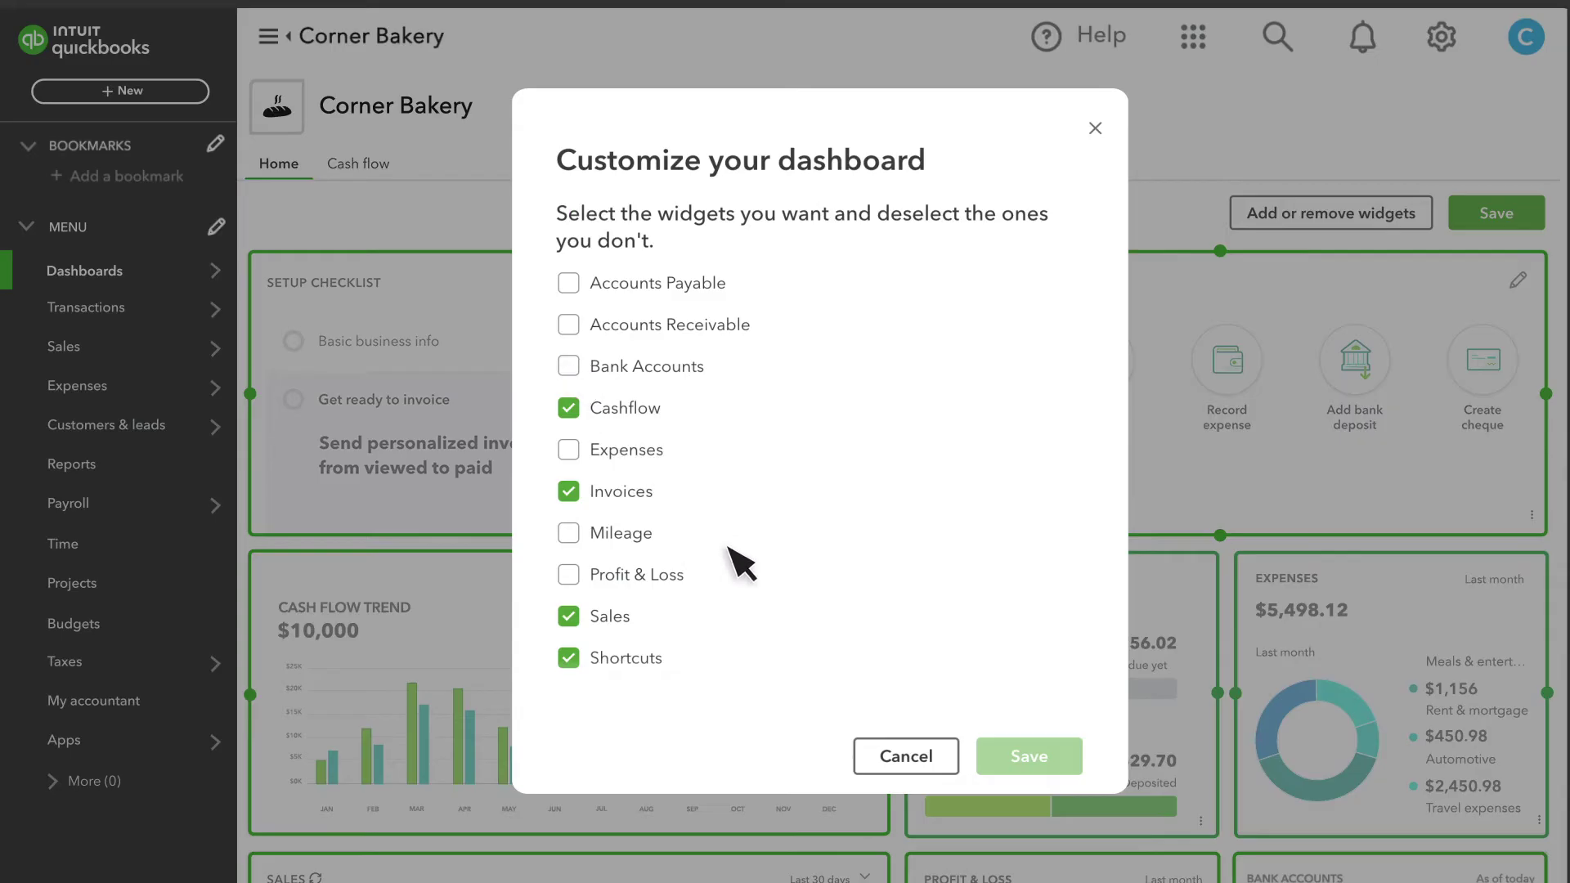
click(915, 761)
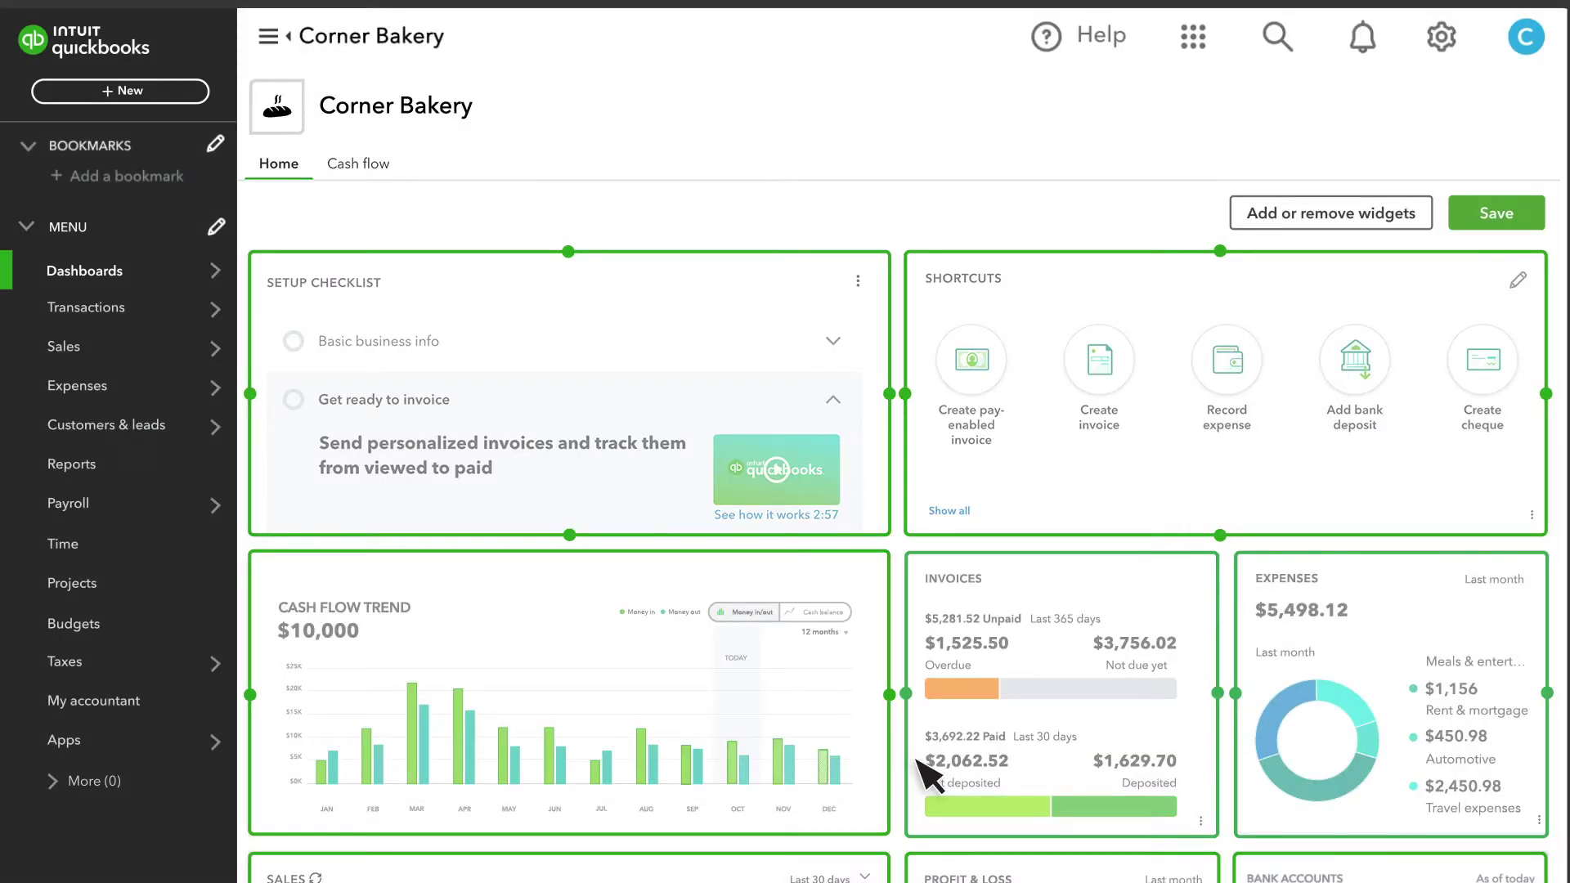
click(1497, 223)
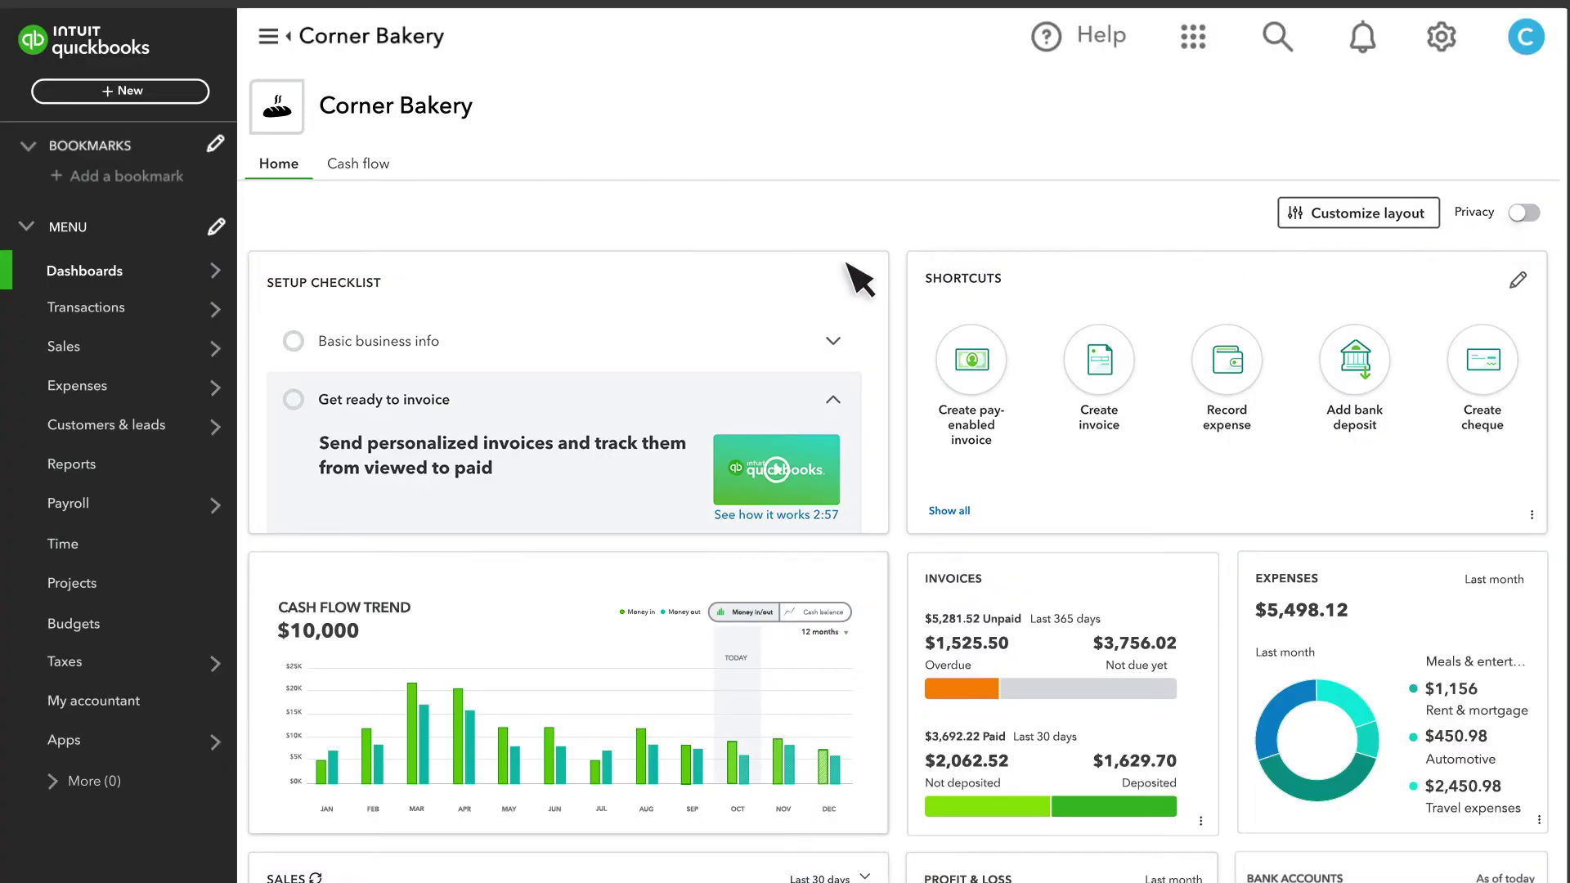
Browse Transactions' App transactions and Receipts tabs, ending on the Chart of accounts
click(80, 310)
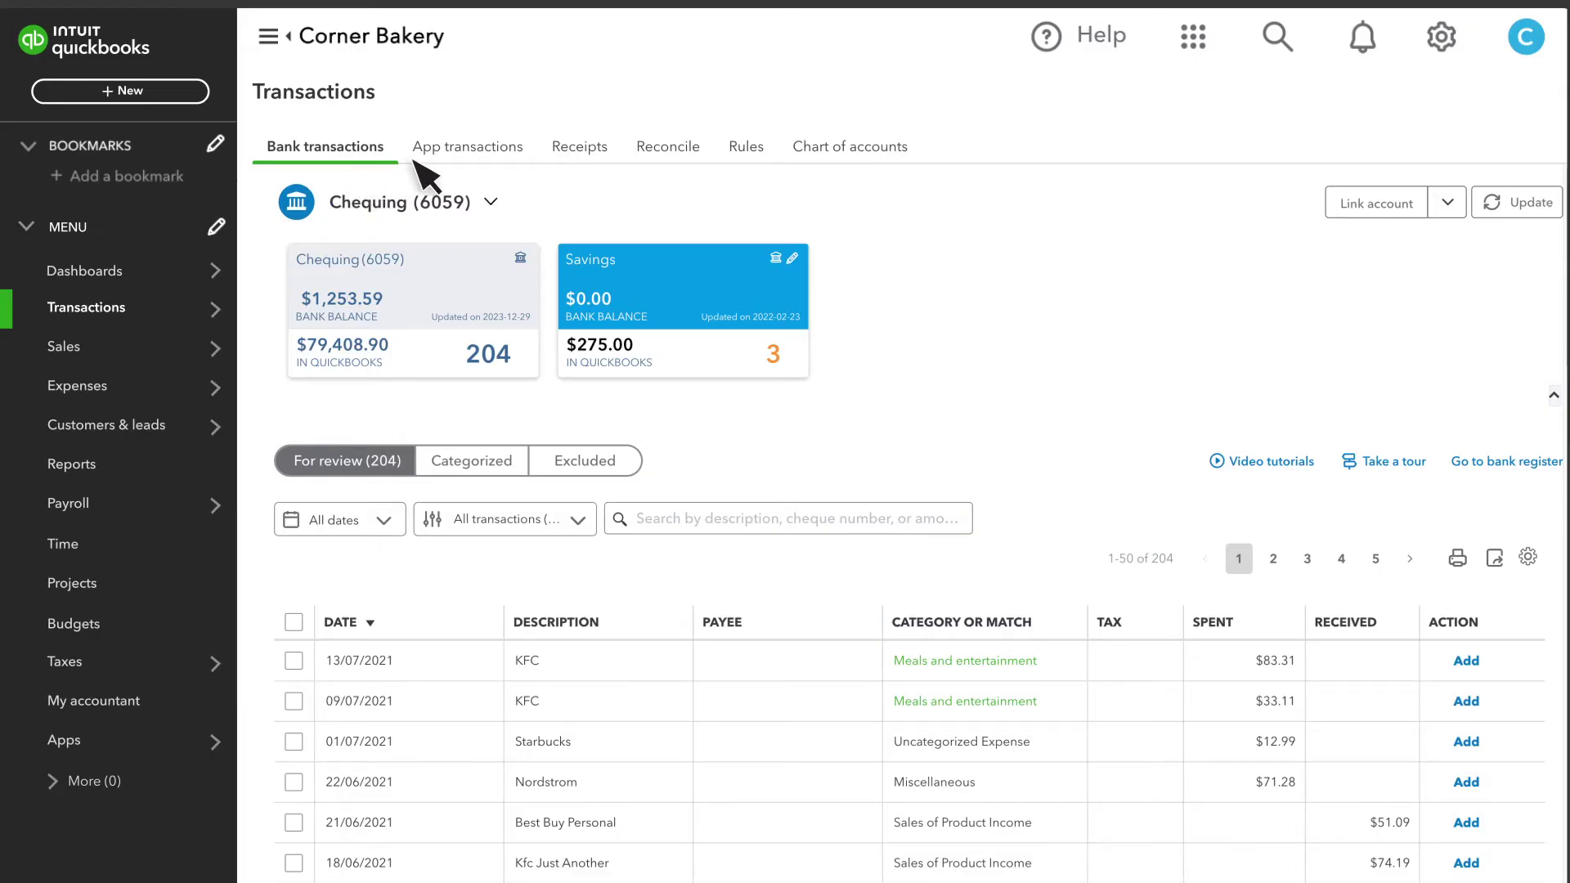
click(475, 153)
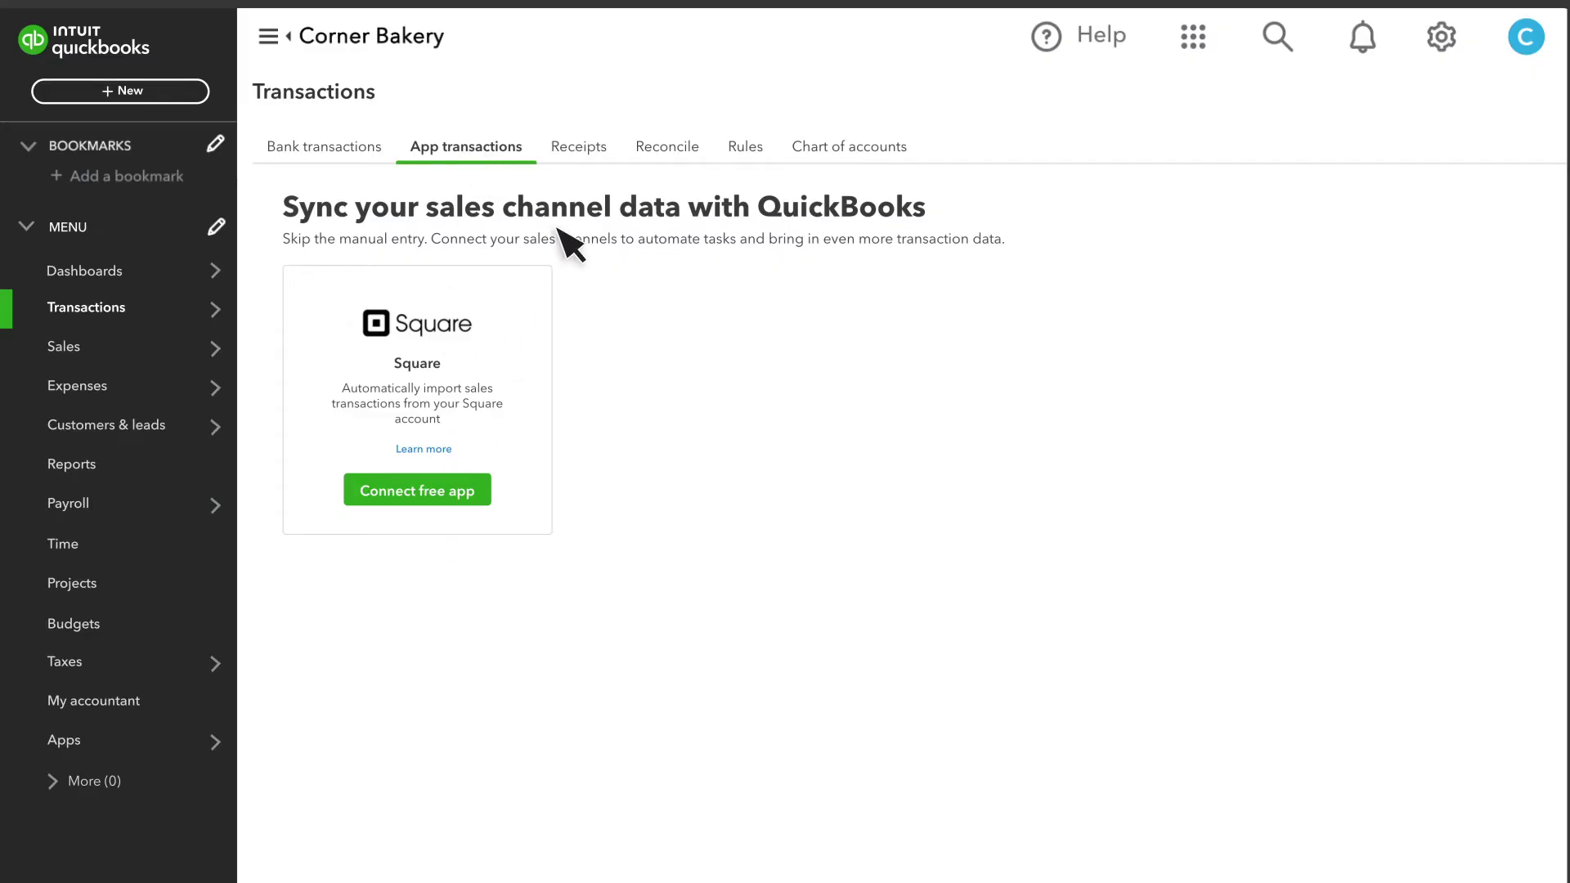
click(588, 155)
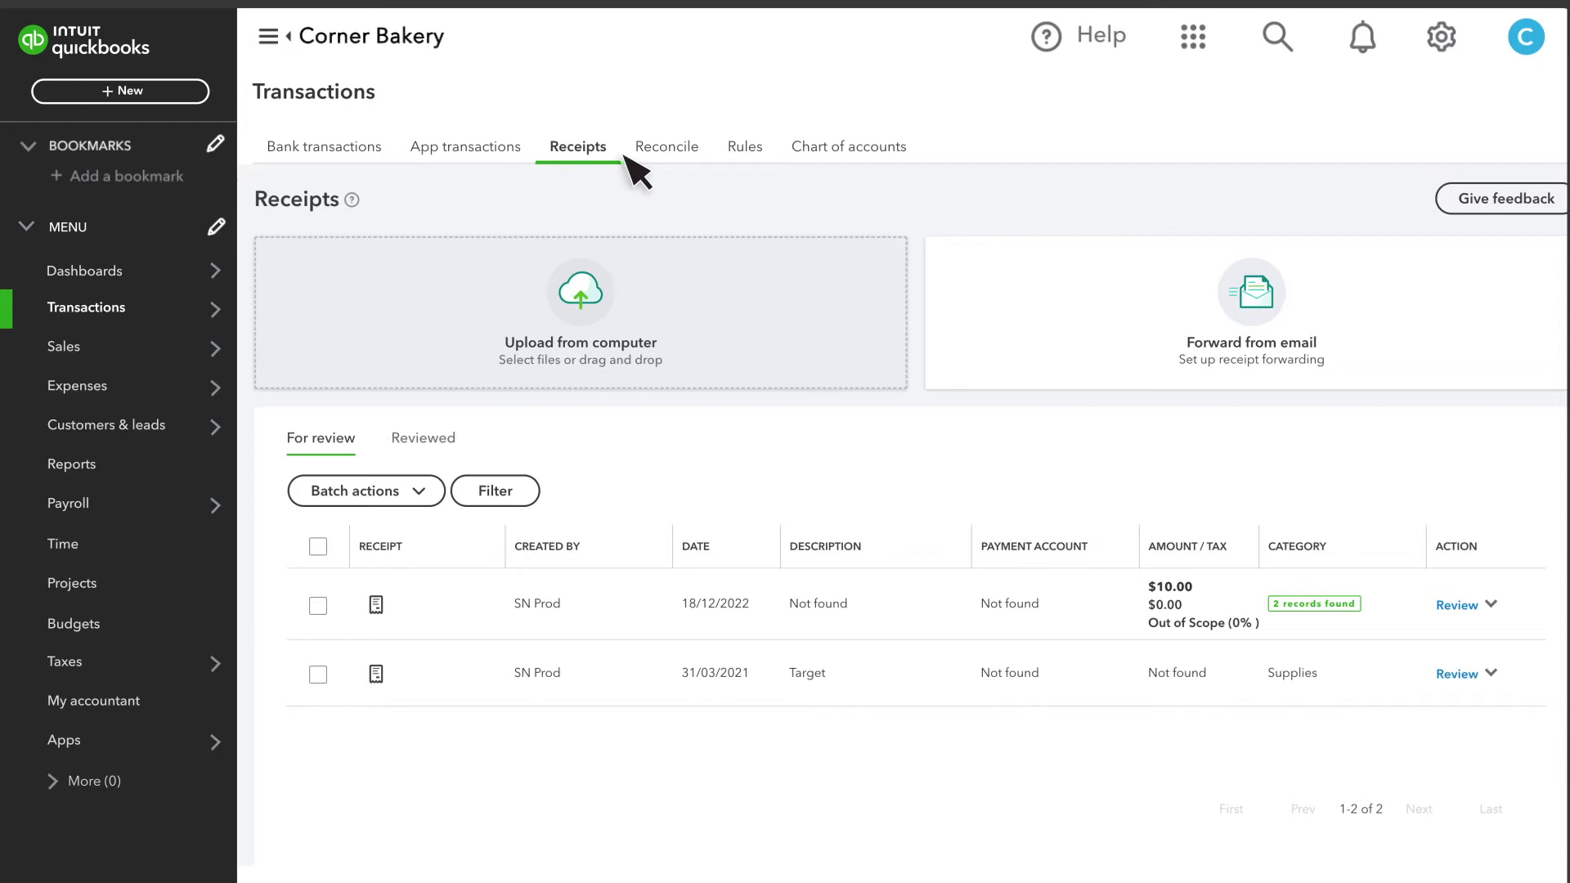
click(857, 157)
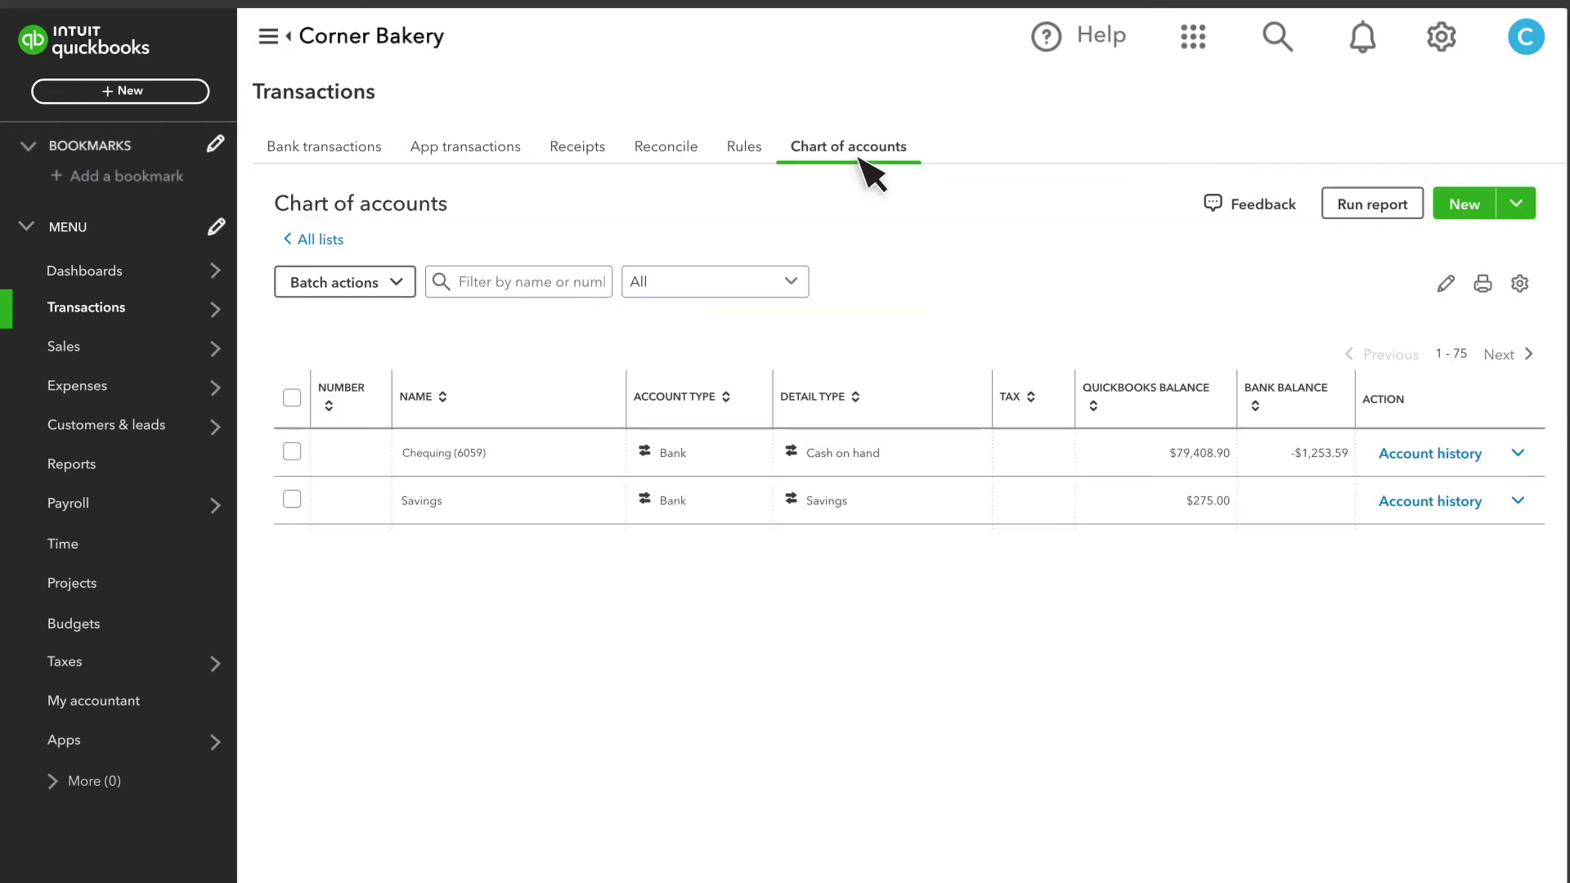
Visit Sales, Expenses, and Customers & leads with its Marketing tab, then open Reports
click(66, 347)
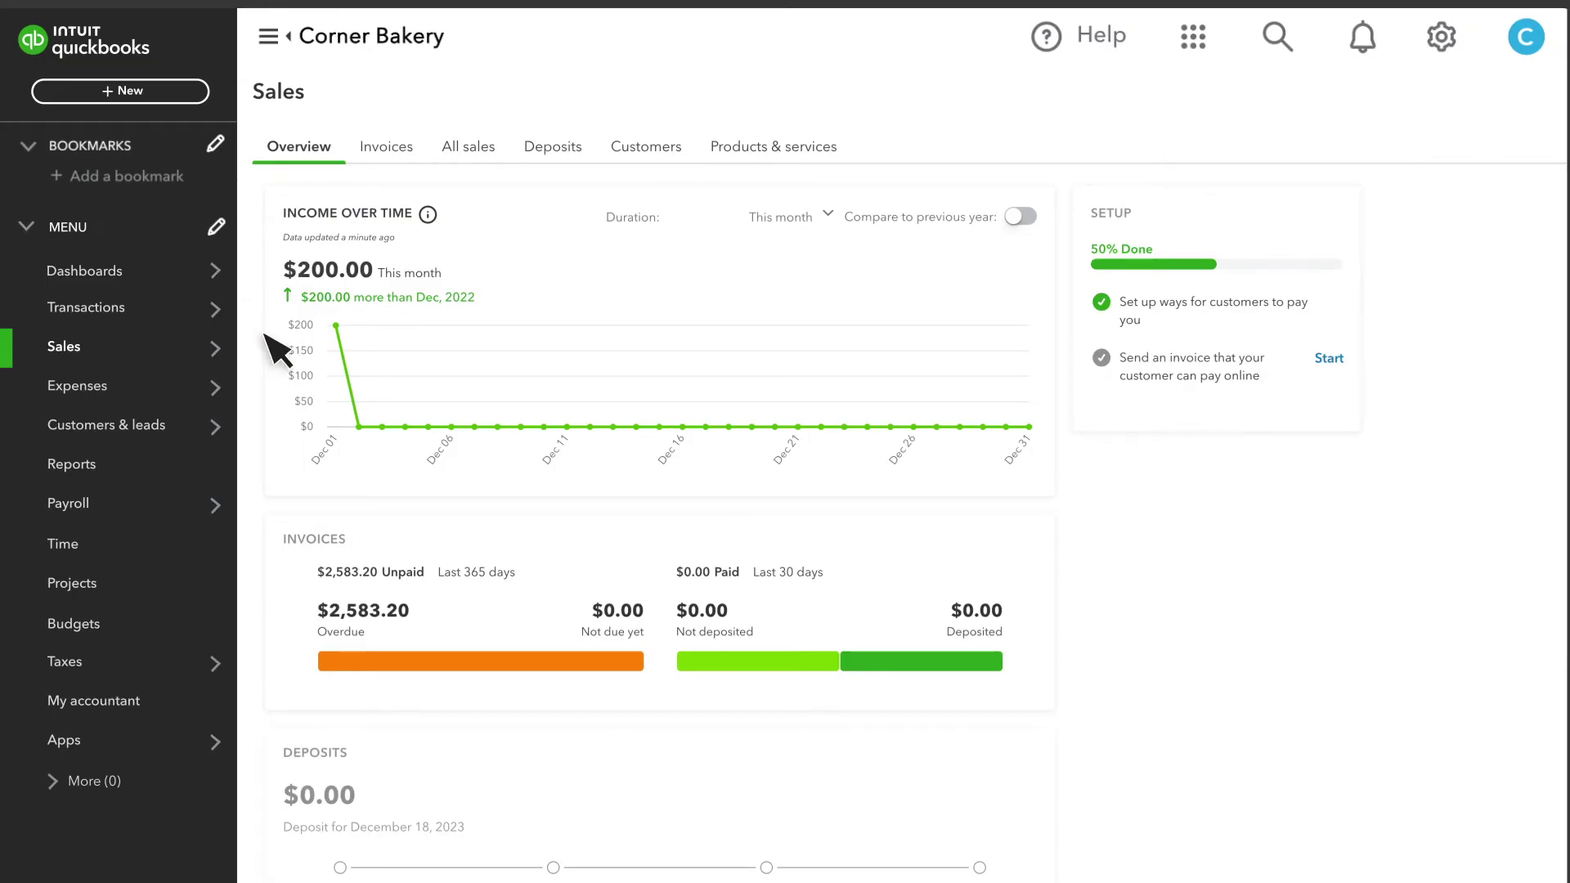
click(103, 390)
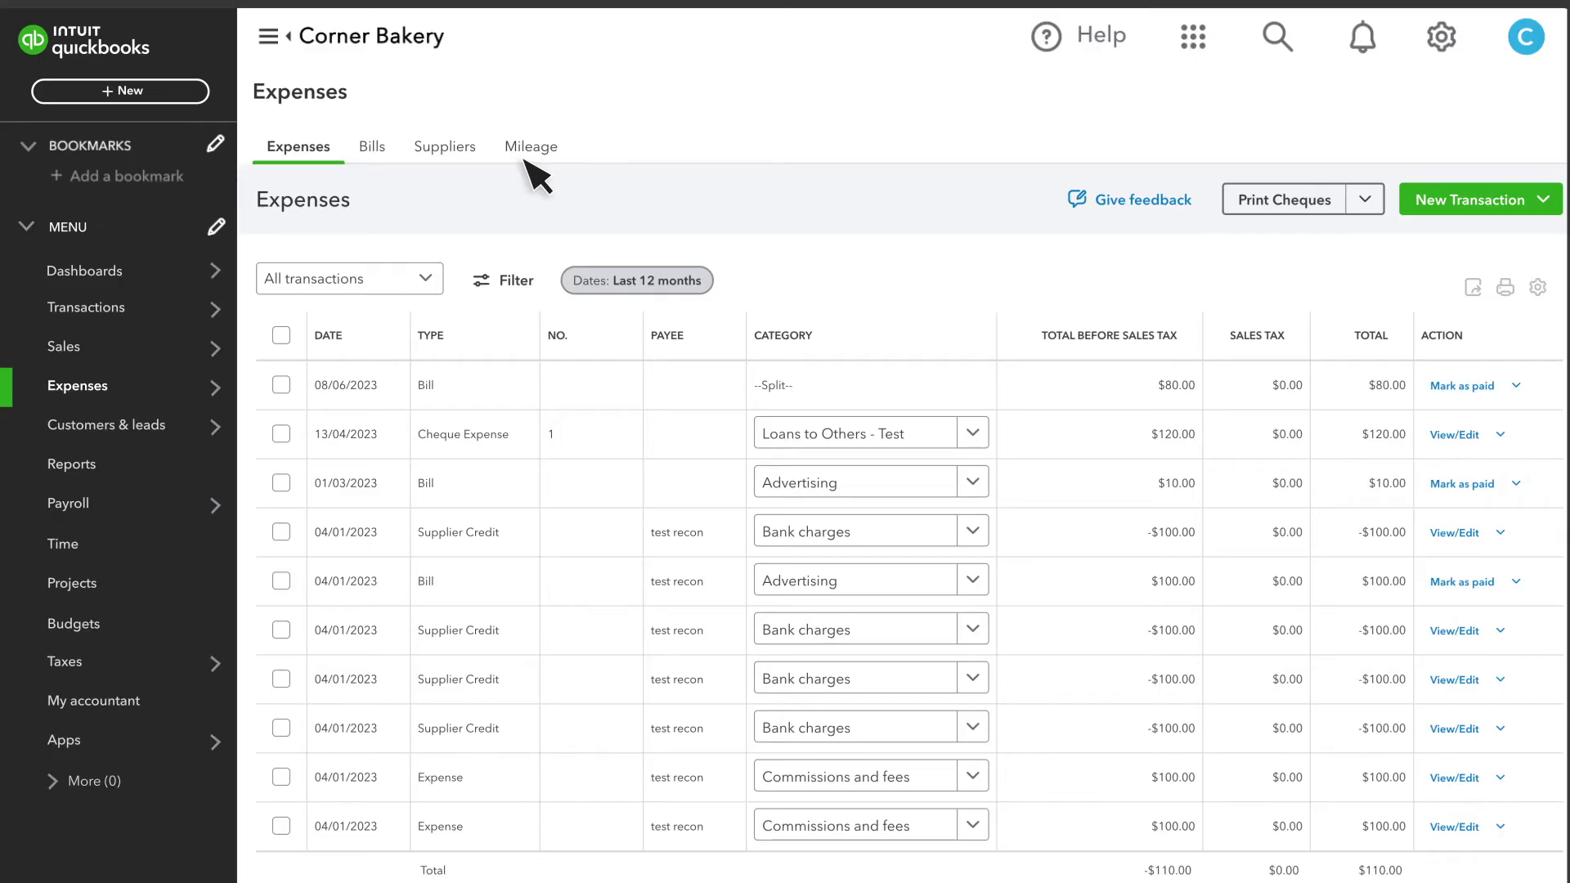
click(116, 425)
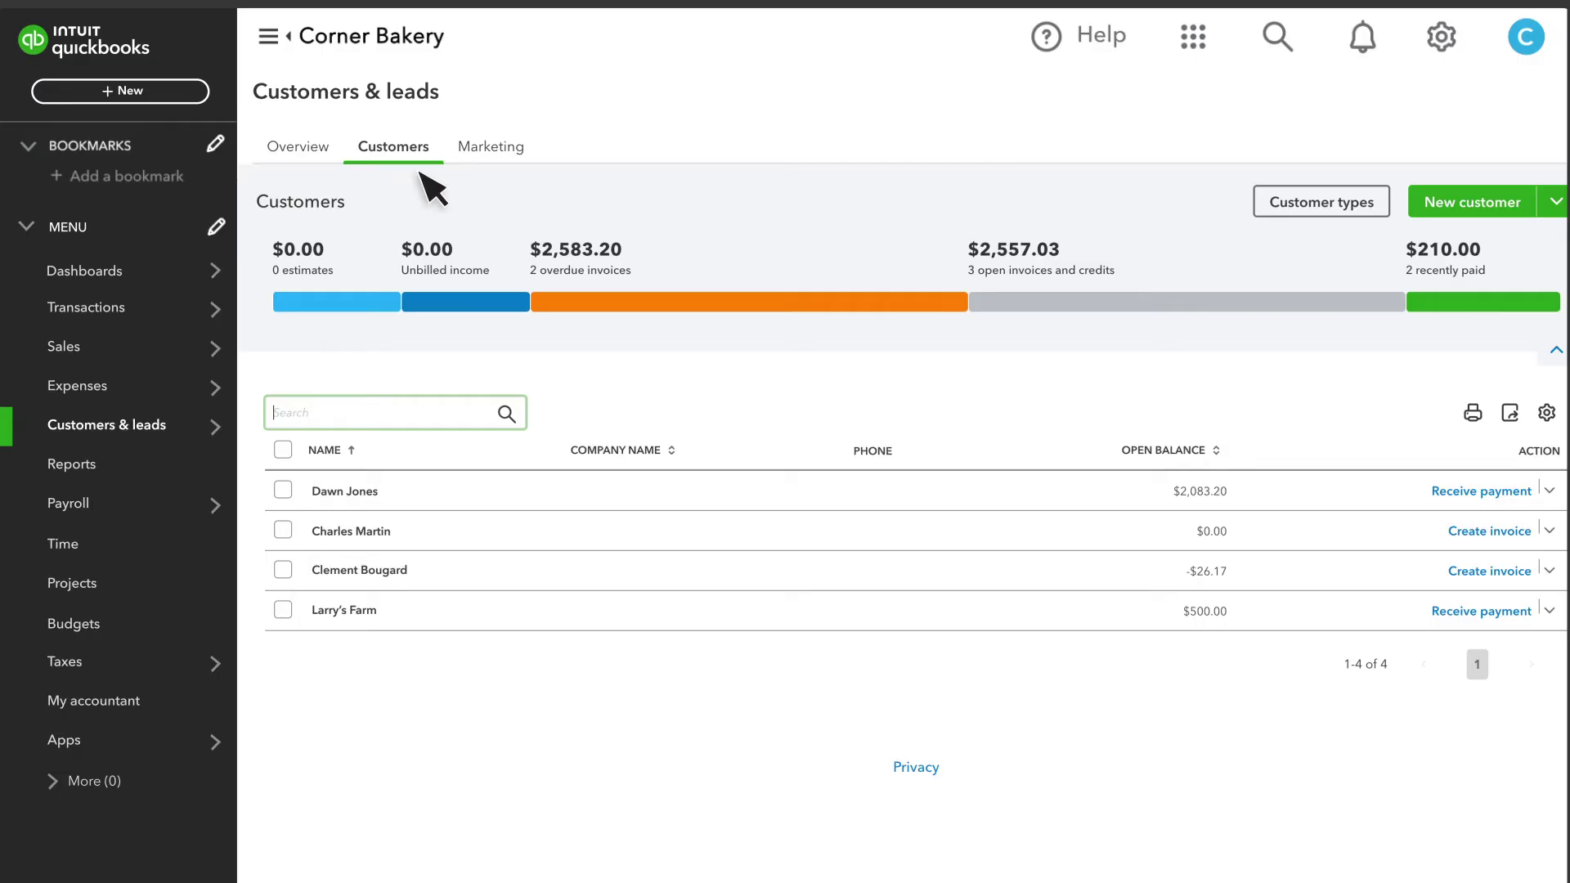
click(491, 156)
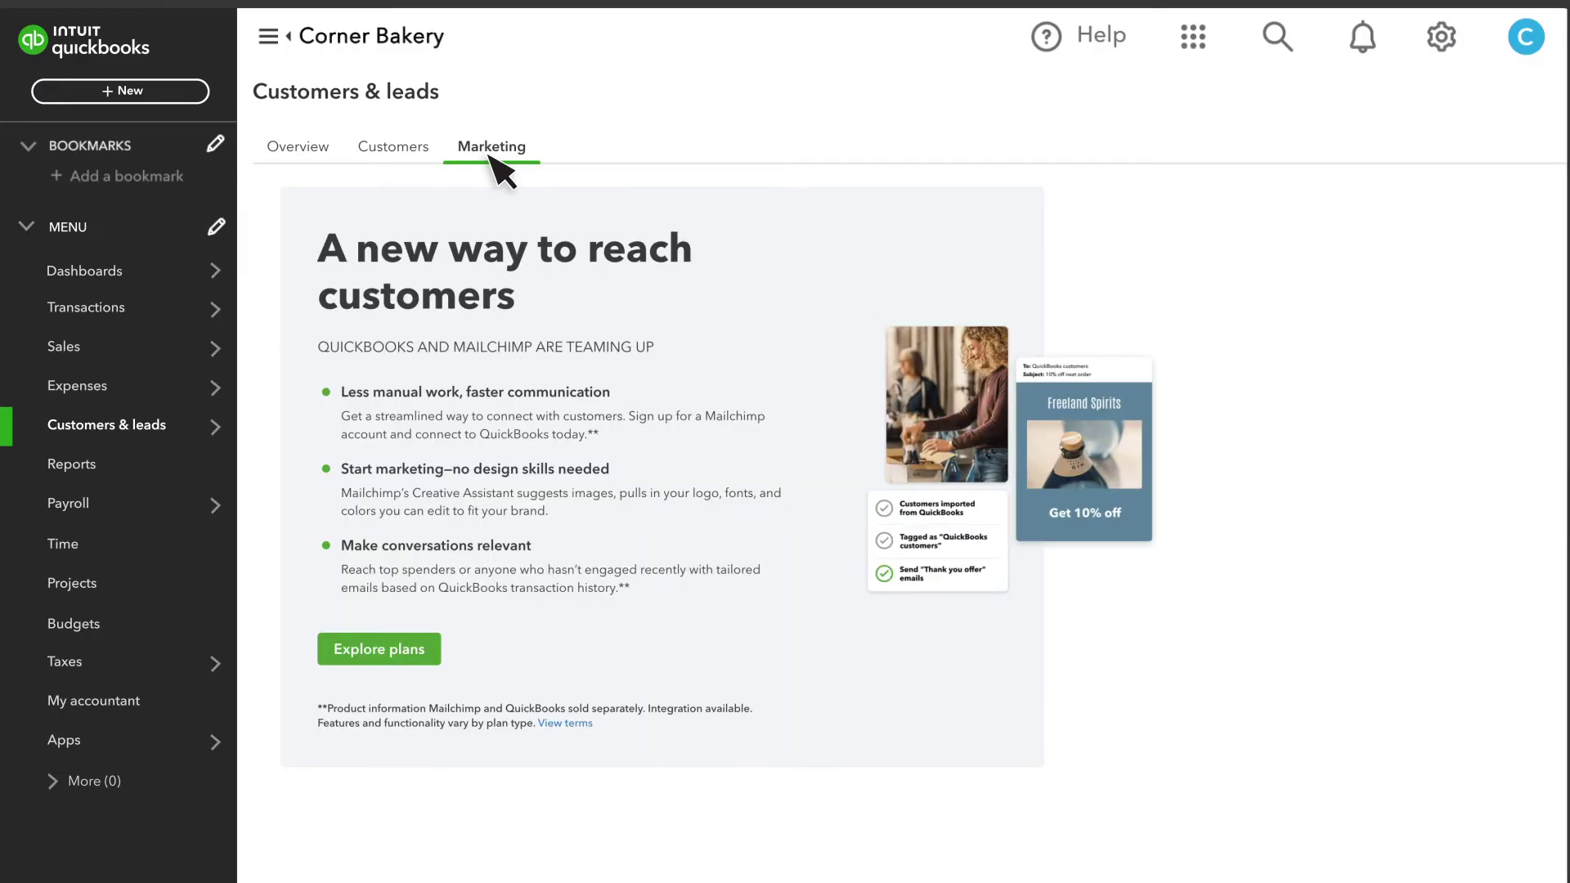
click(73, 466)
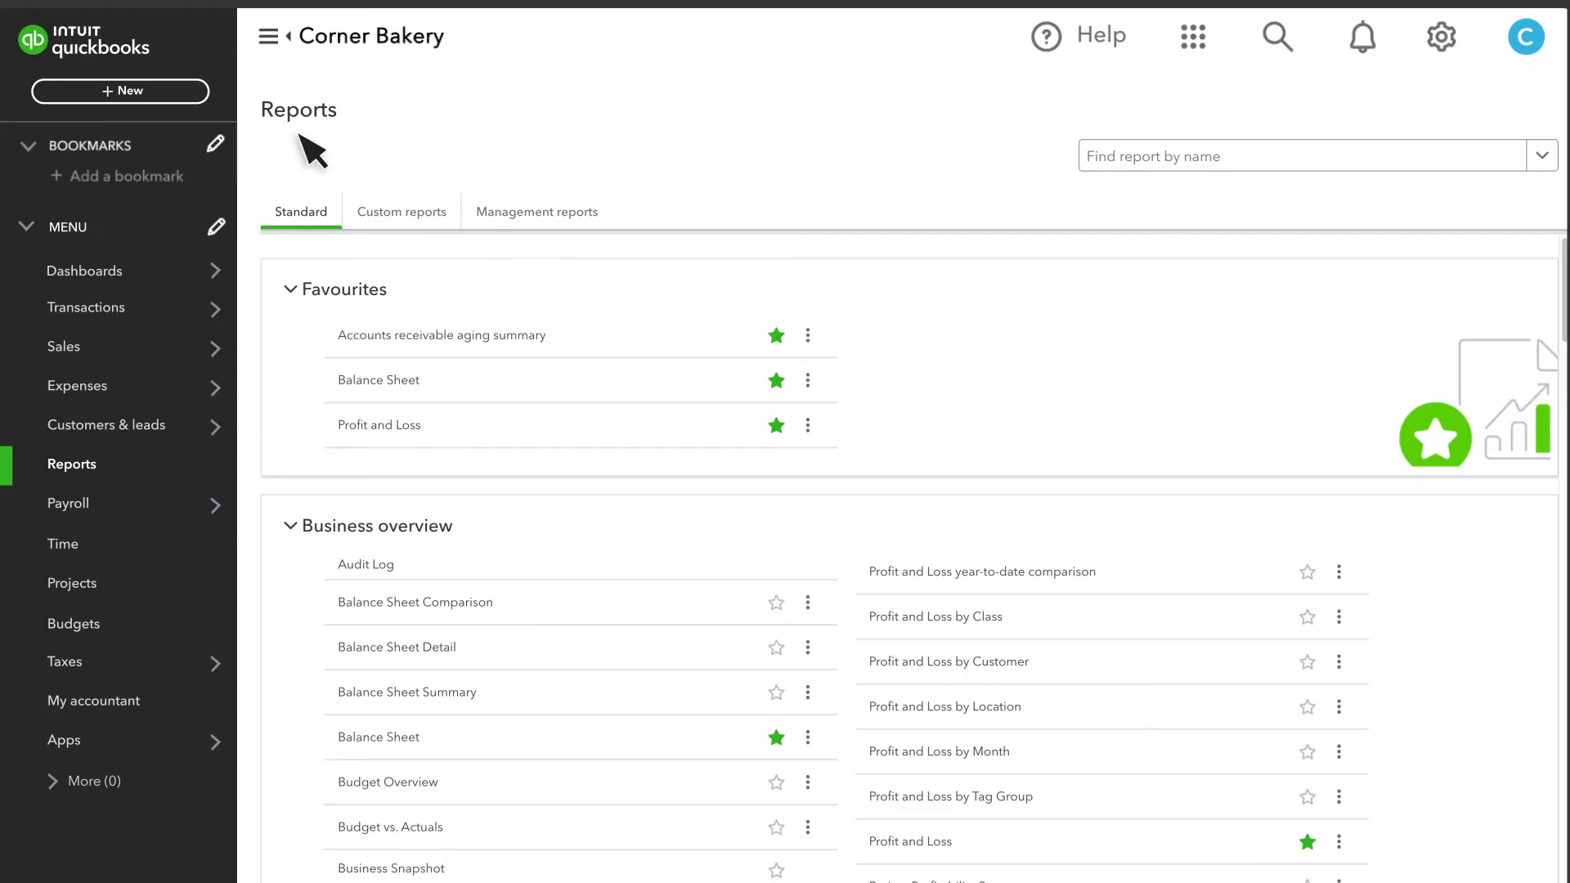
Visit the Payroll employees and Time overview pages, then open the Projects list
click(102, 517)
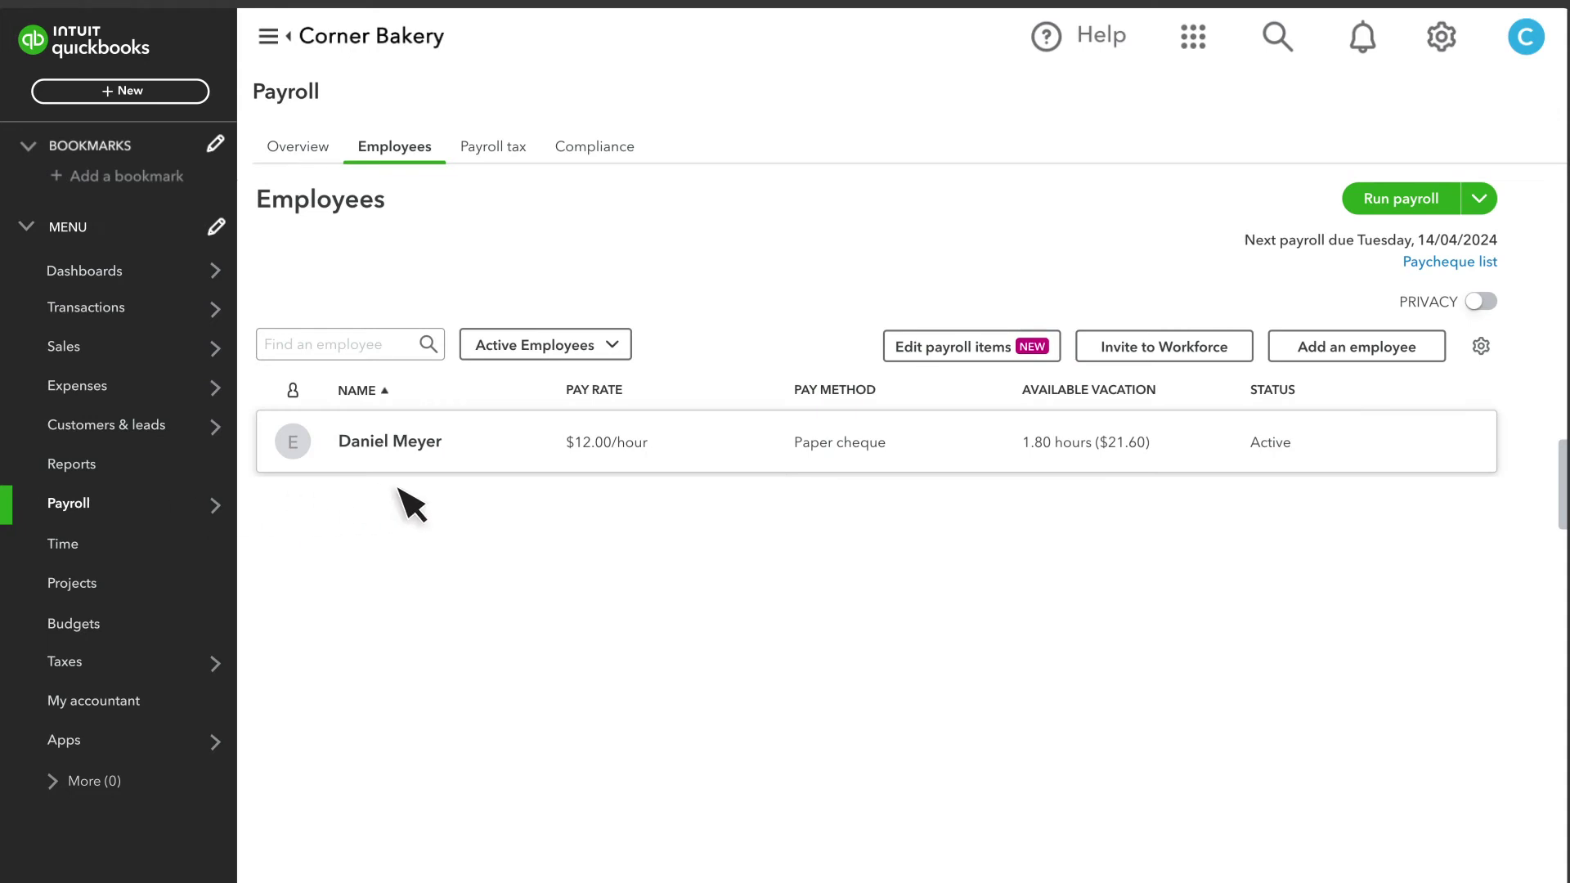
click(62, 544)
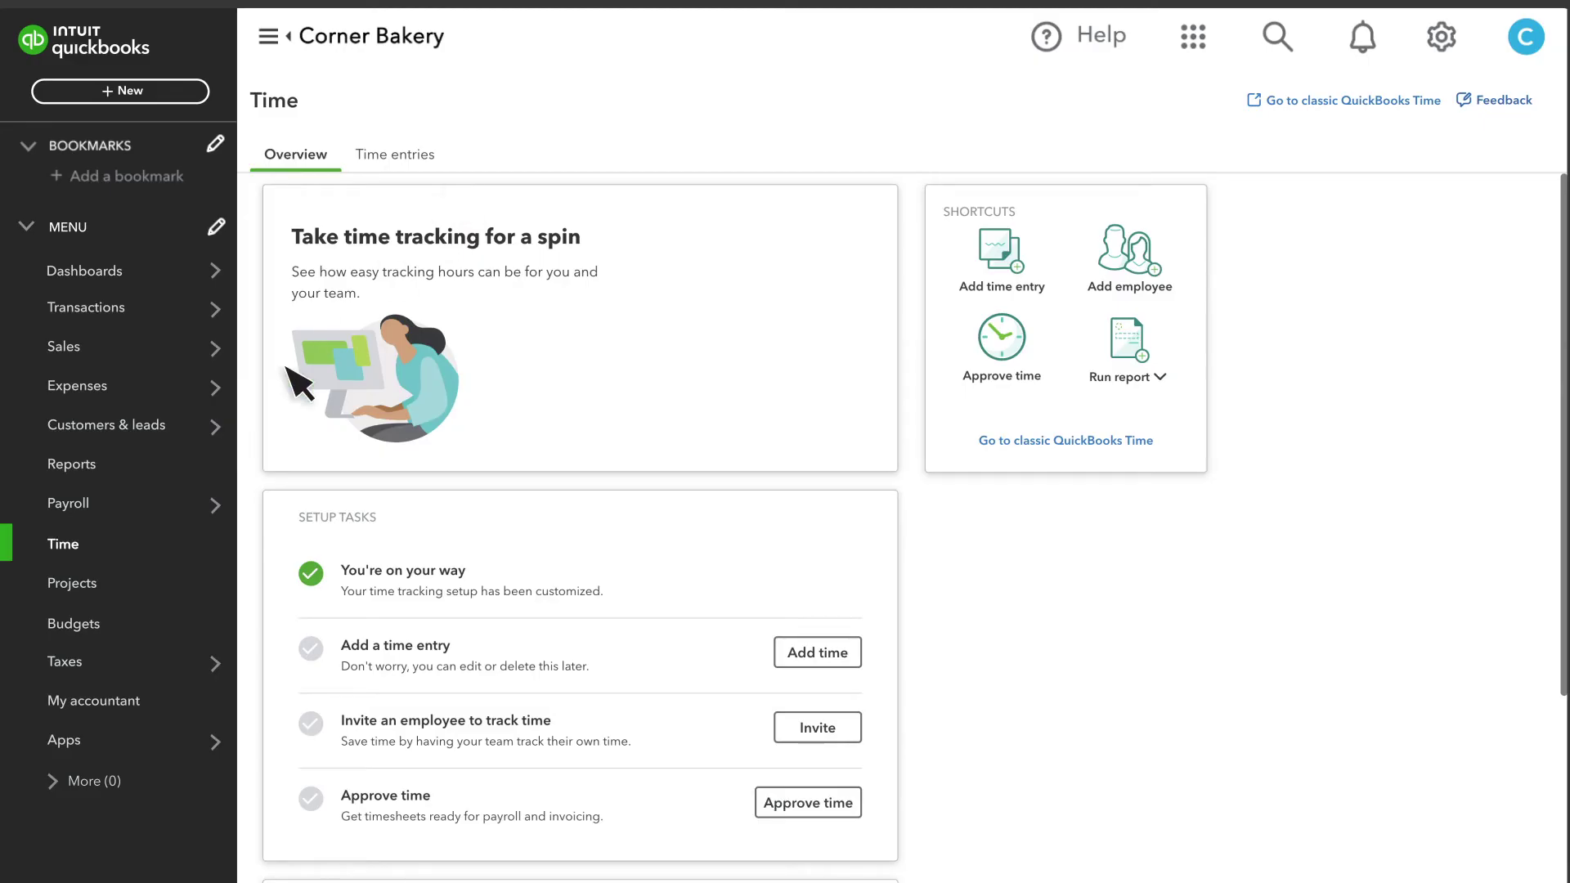
click(79, 587)
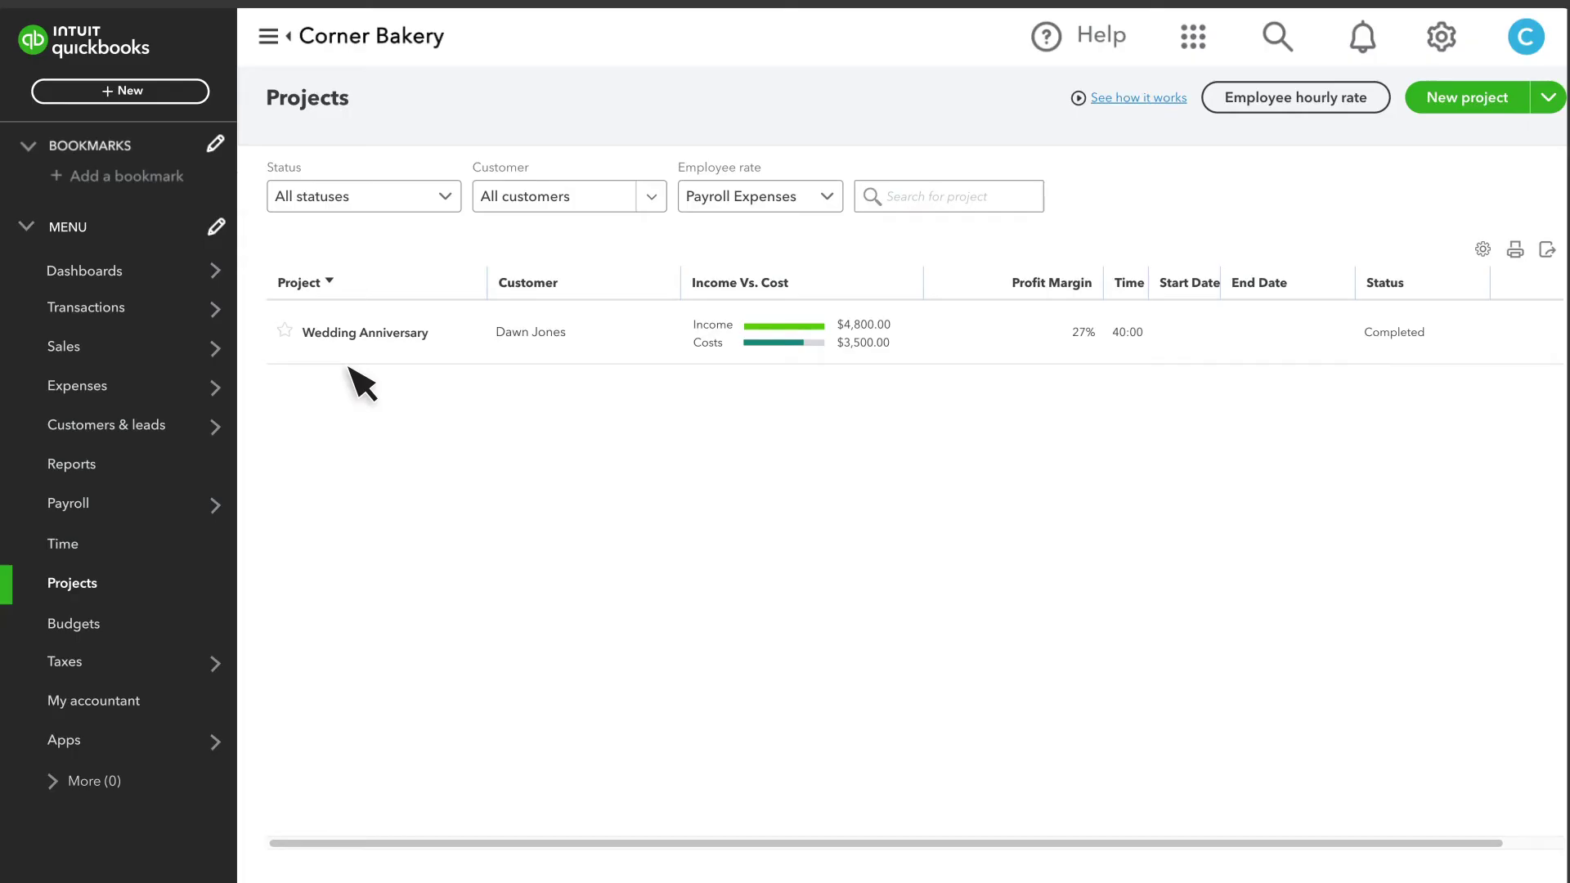
Visit the Budgets list and Sales tax page, then open My accountant
click(92, 631)
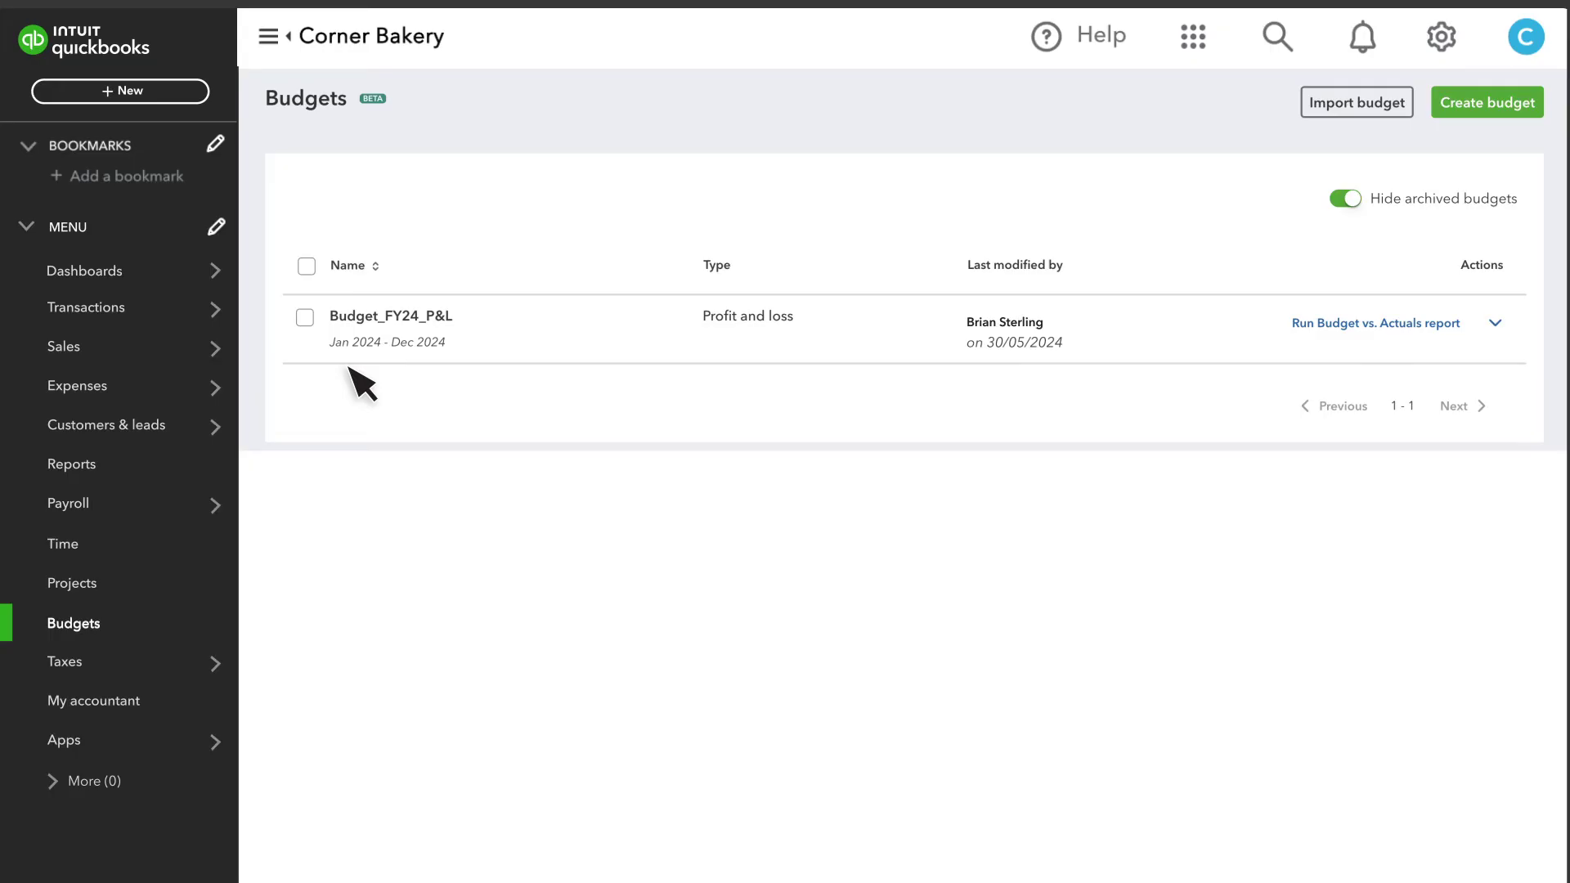
click(84, 672)
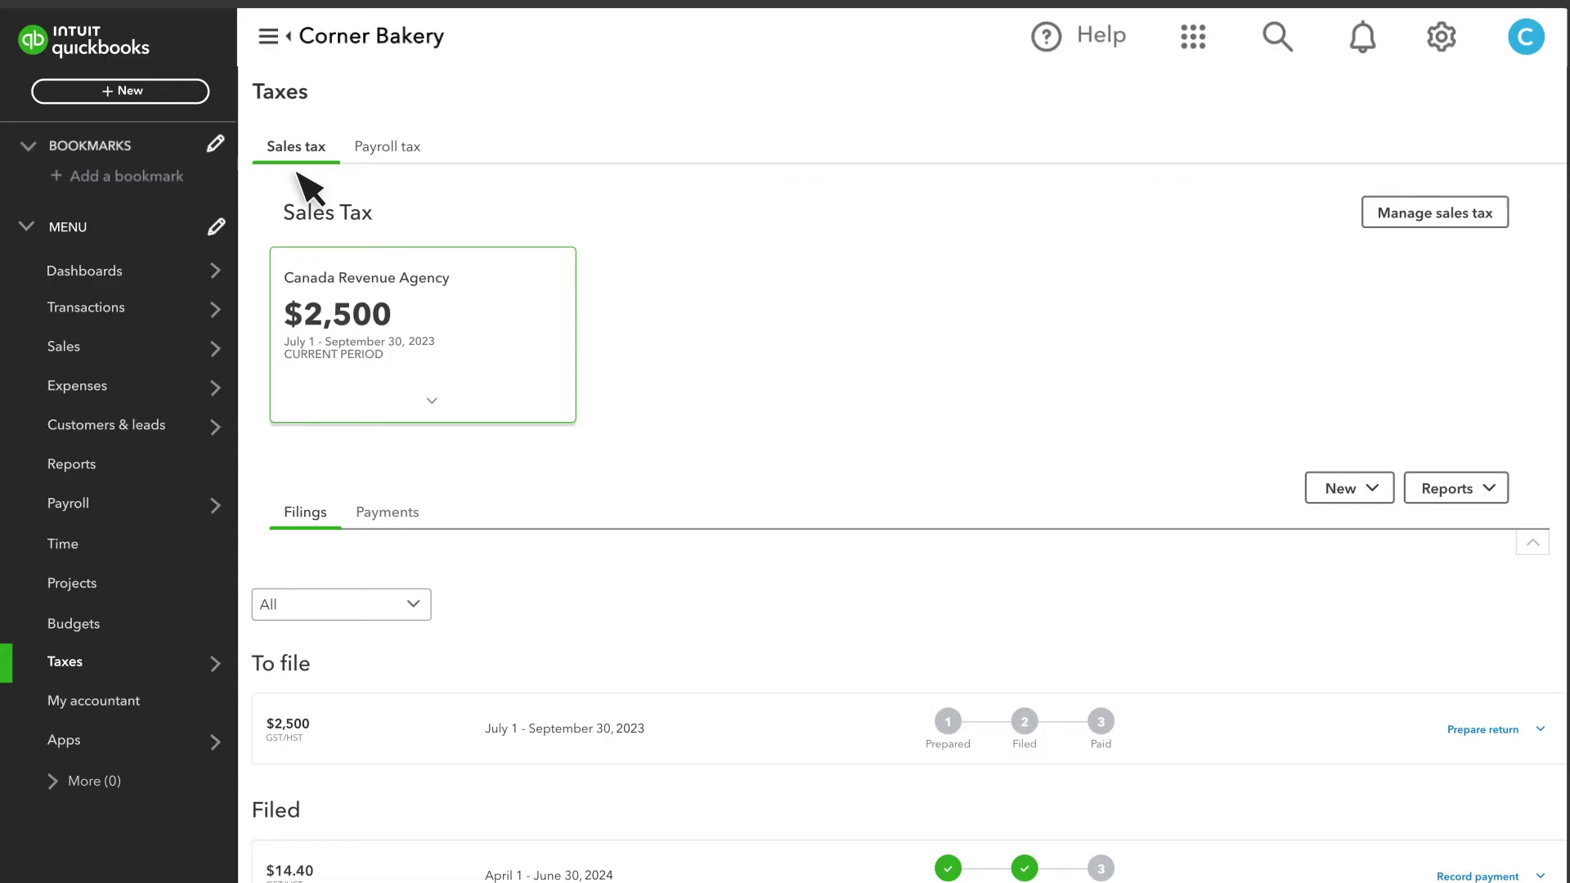
click(67, 708)
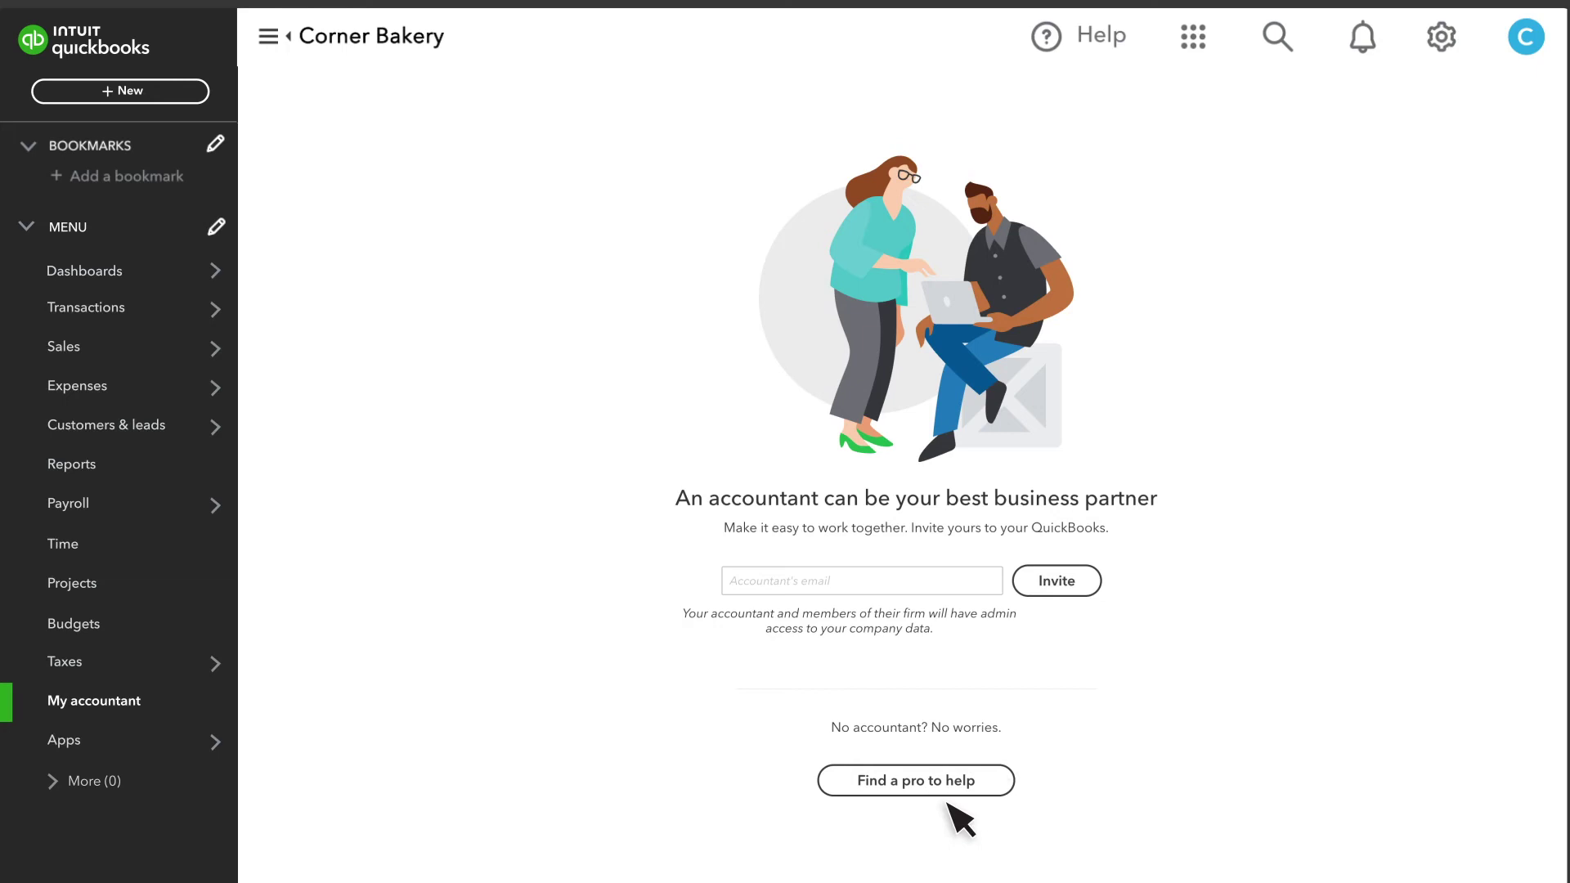
Open Apps and, in the menu editor, move Customers & leads above Expenses
click(100, 744)
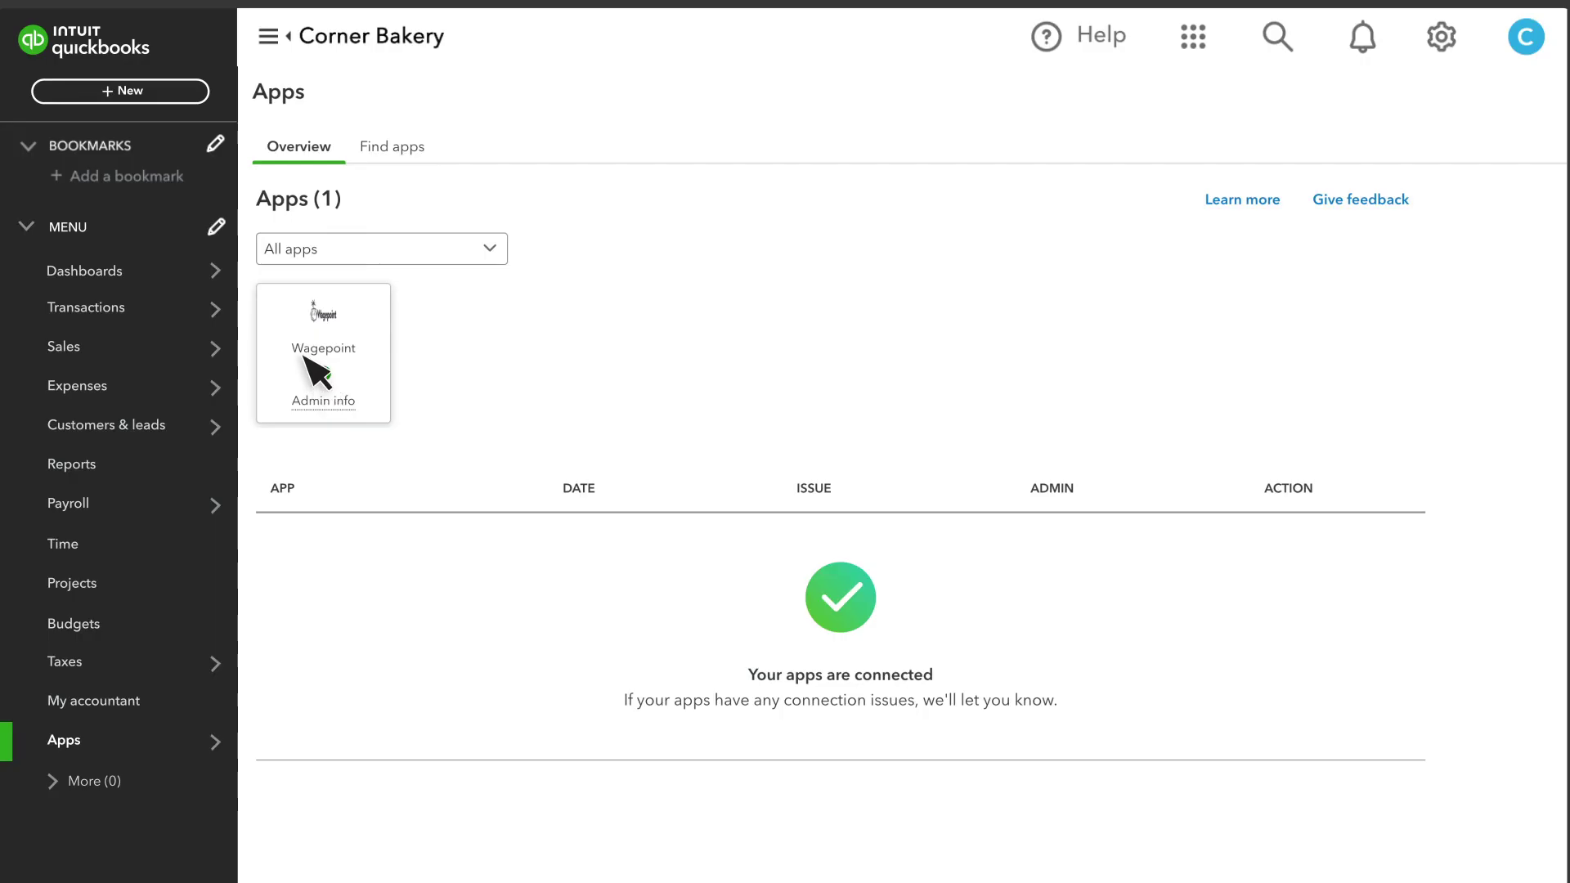
click(215, 226)
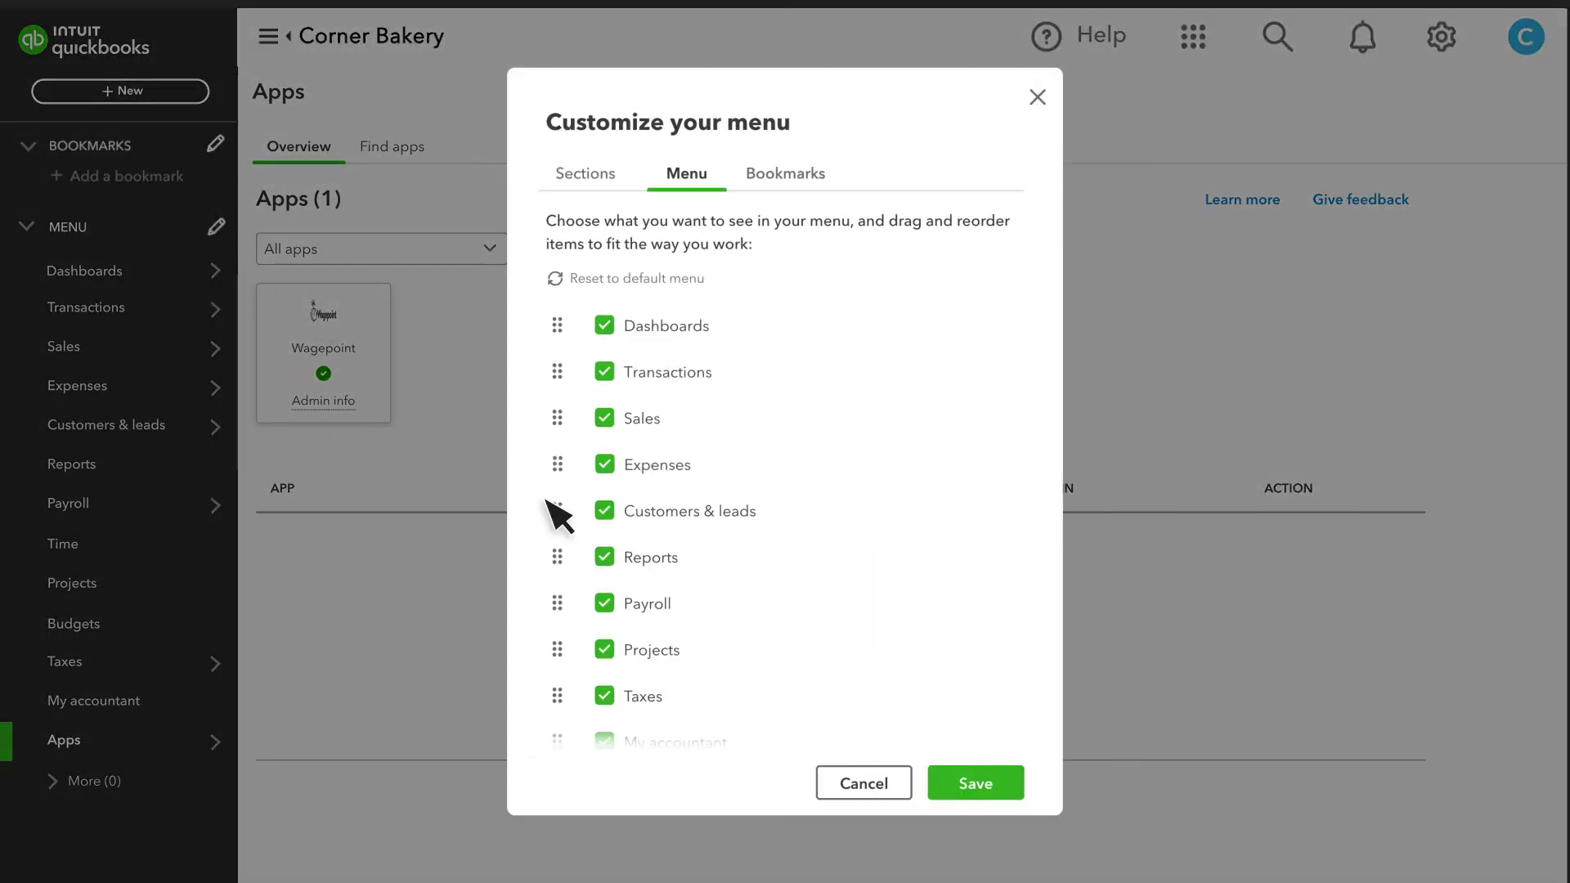
drag(641, 494, 566, 467)
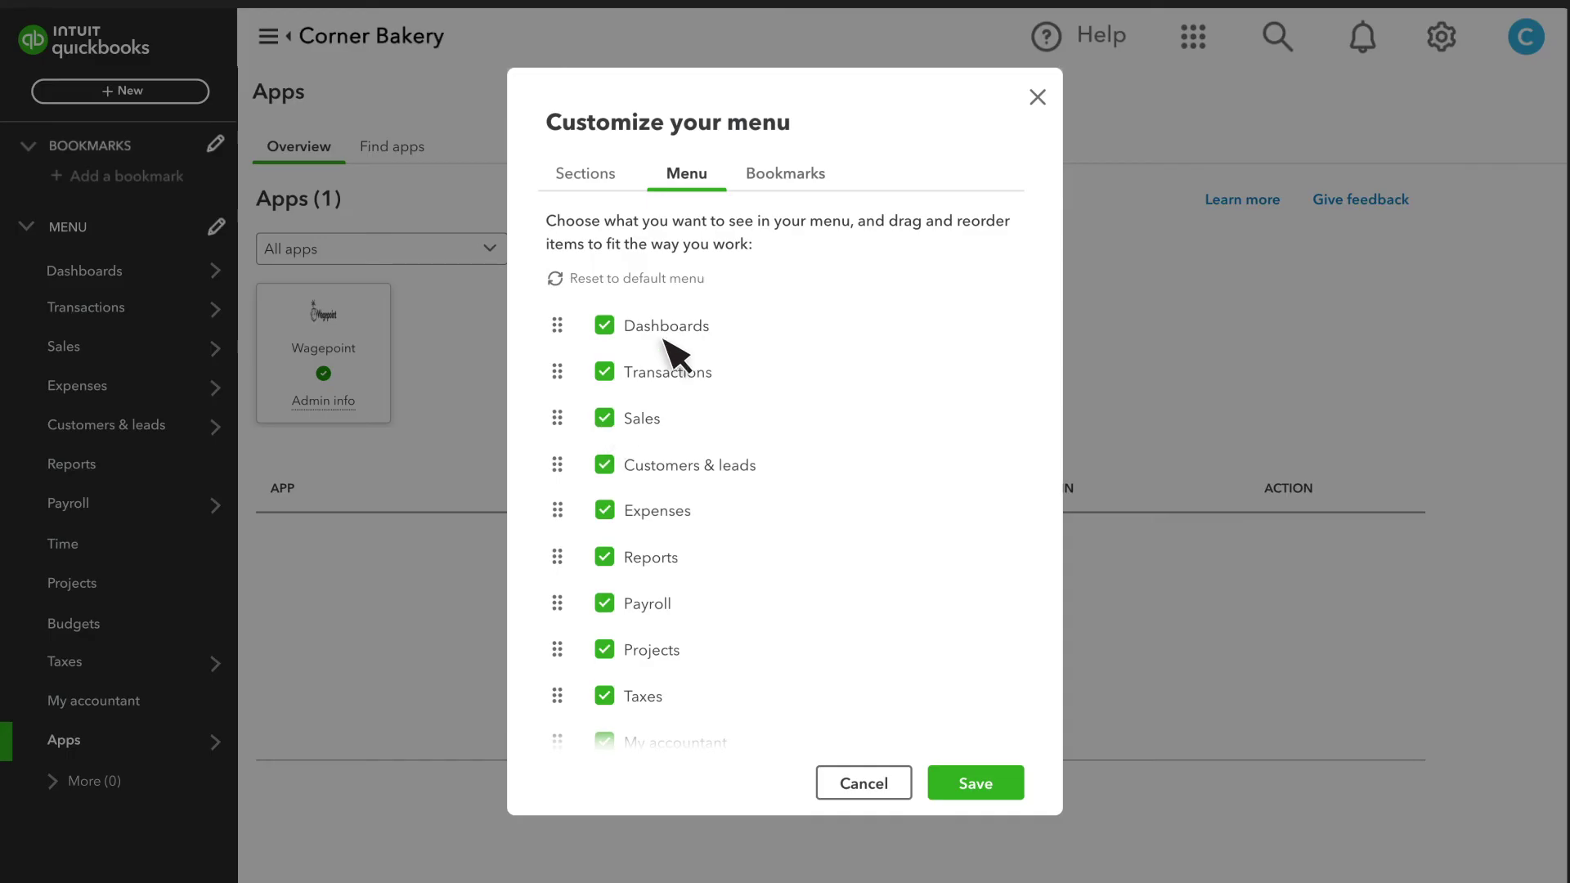
Bookmark the All sales page and save the menu changes
click(785, 175)
click(611, 349)
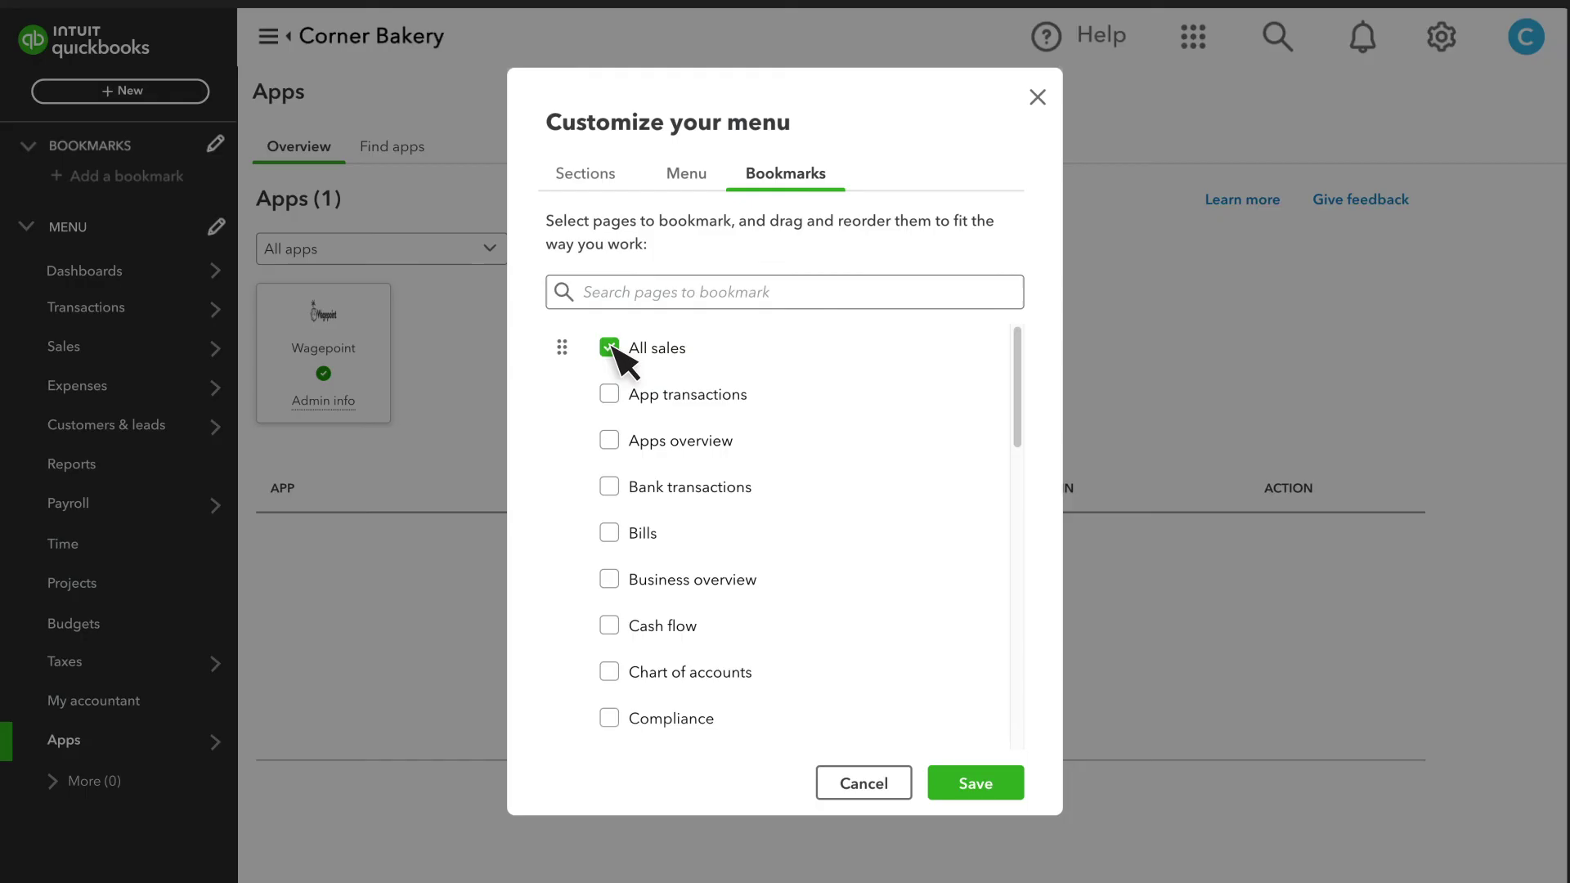
click(978, 785)
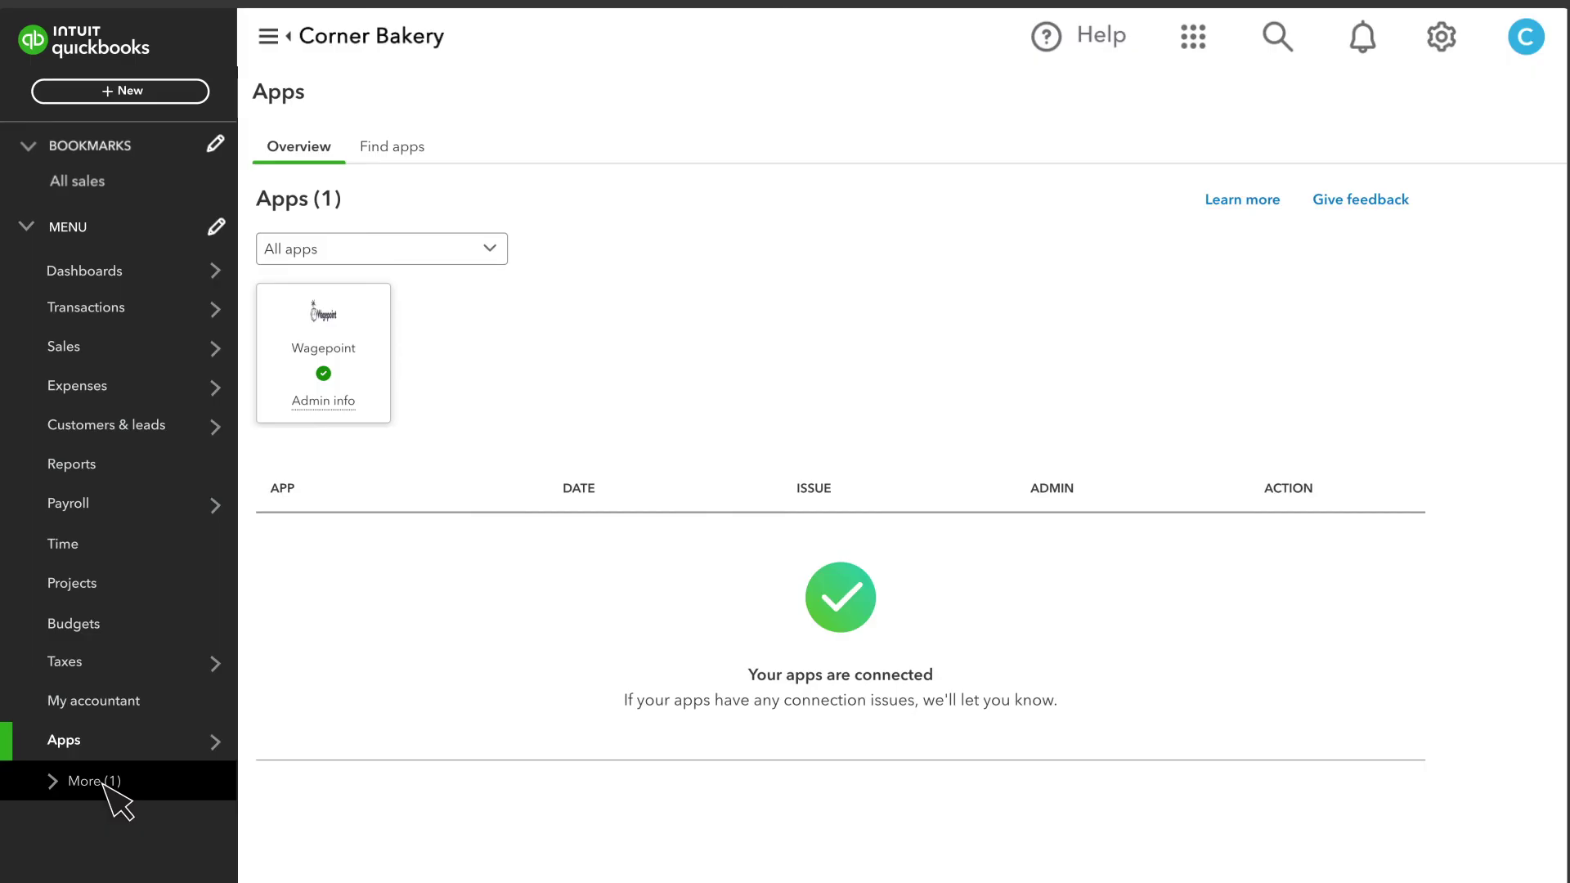
click(131, 96)
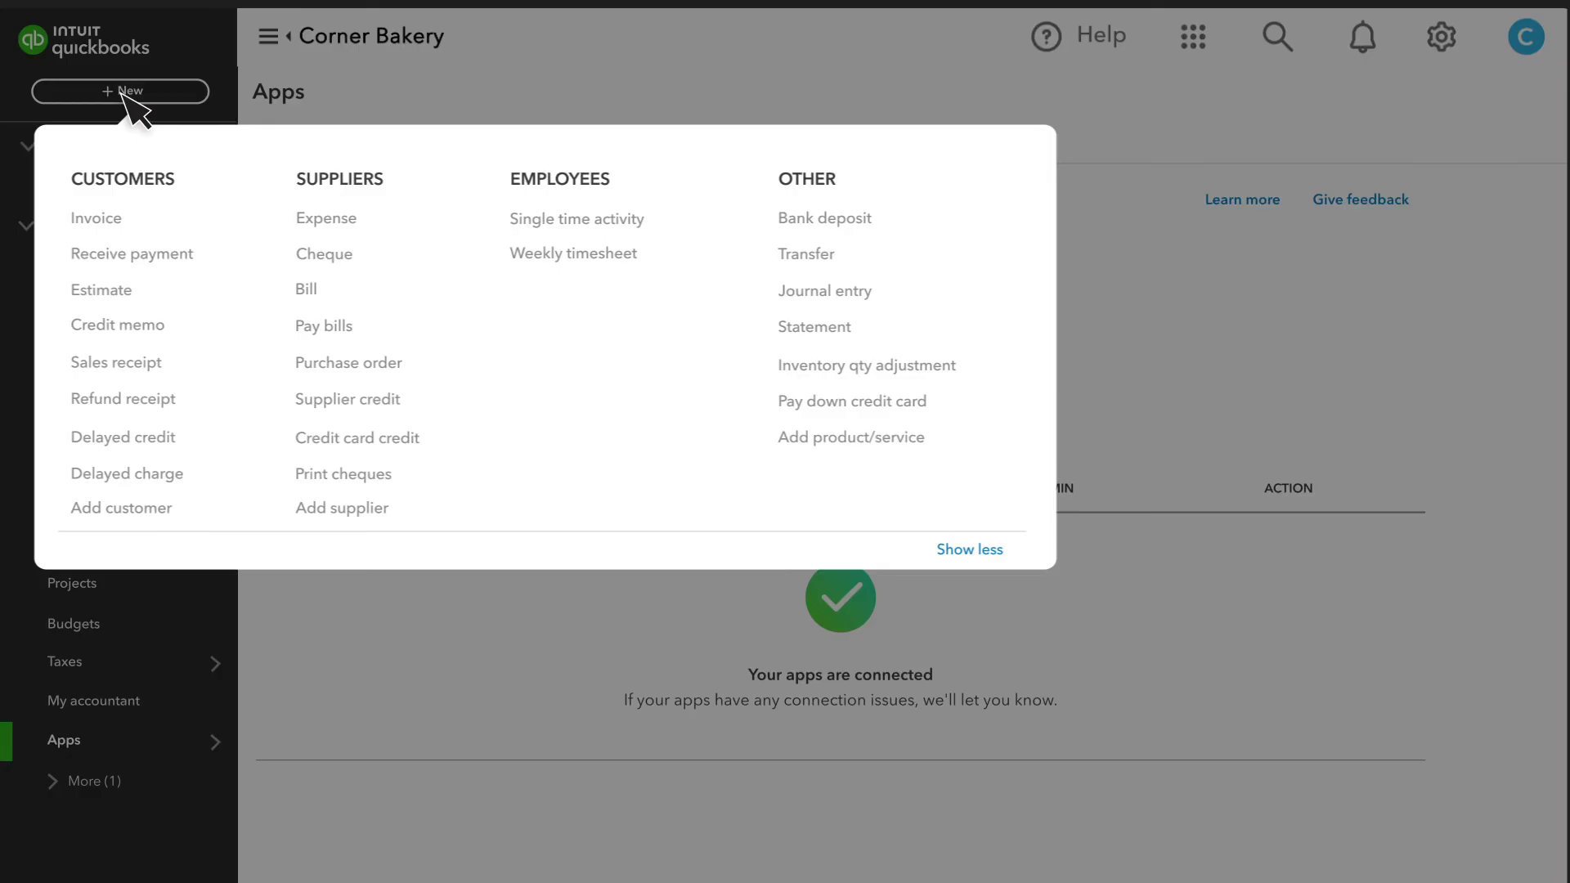
click(340, 96)
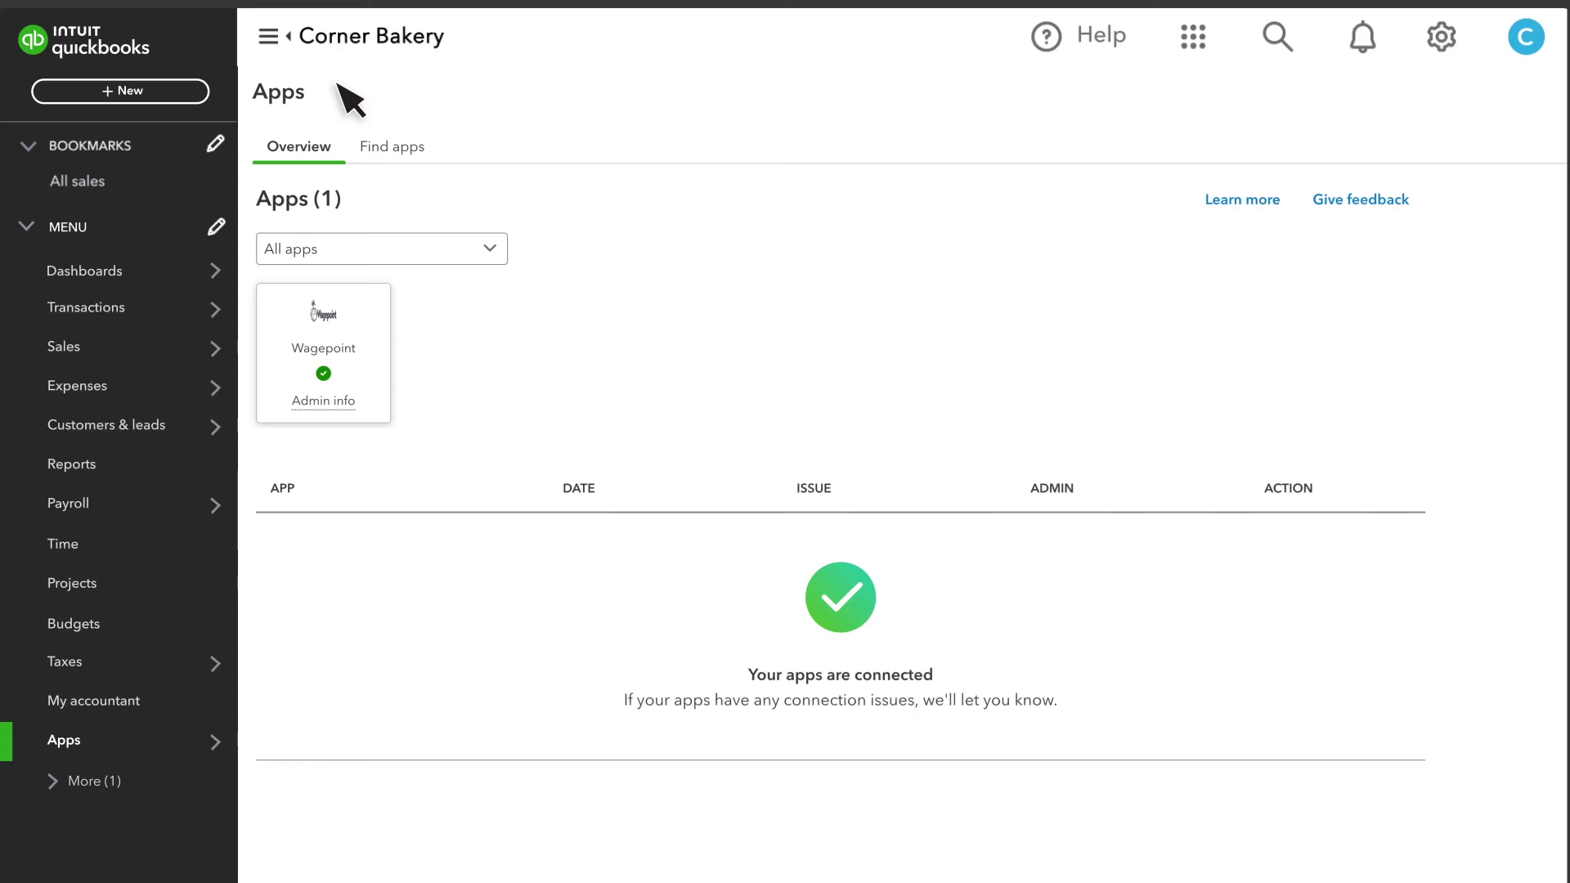
click(1441, 39)
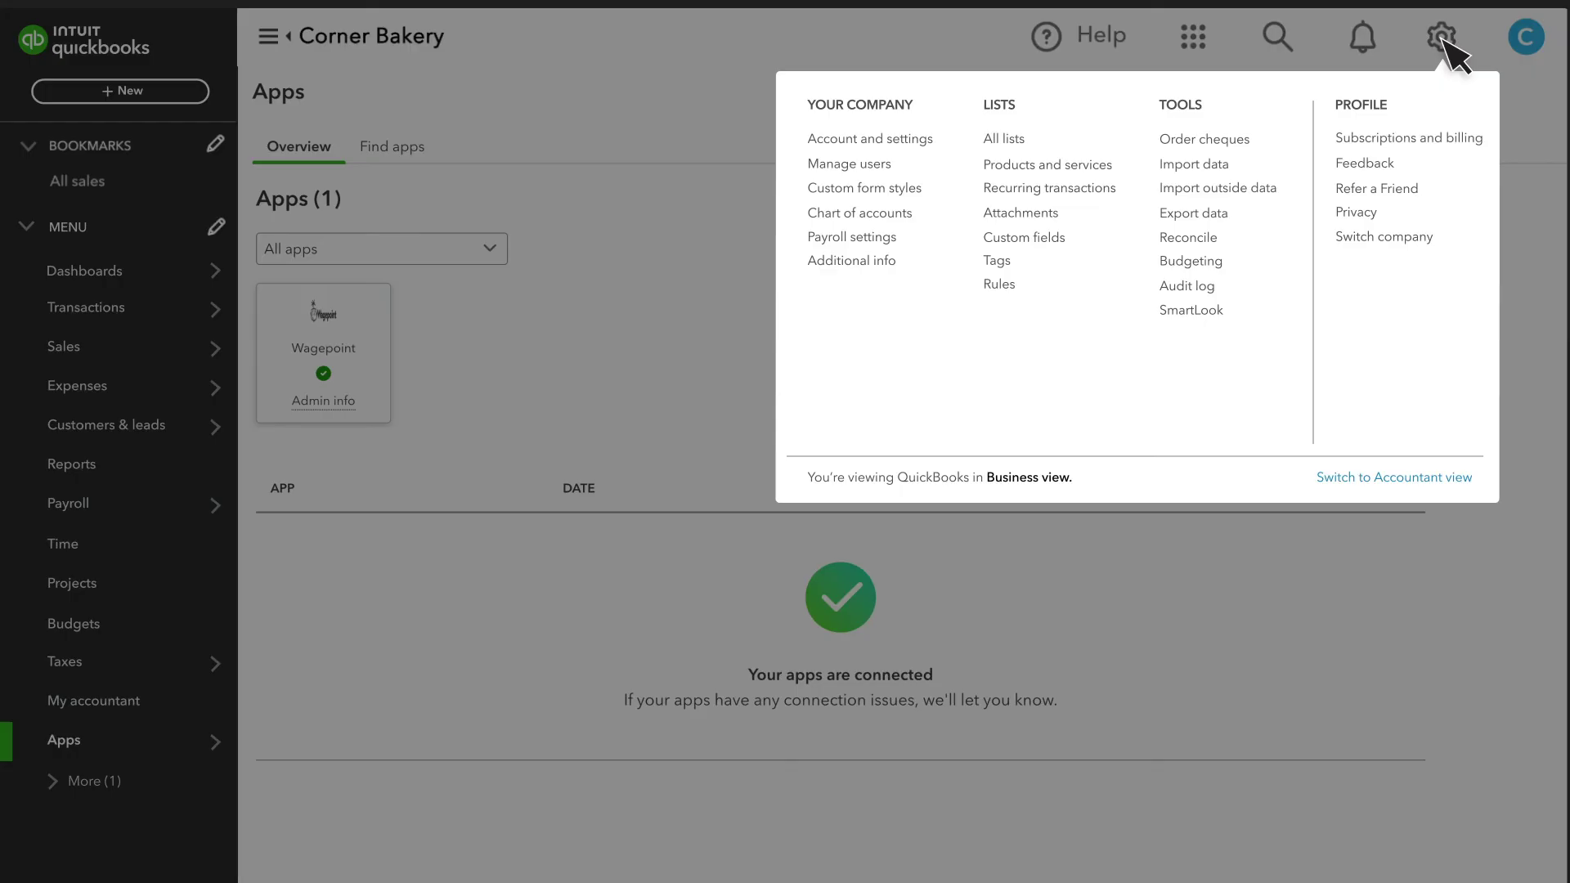
click(1444, 41)
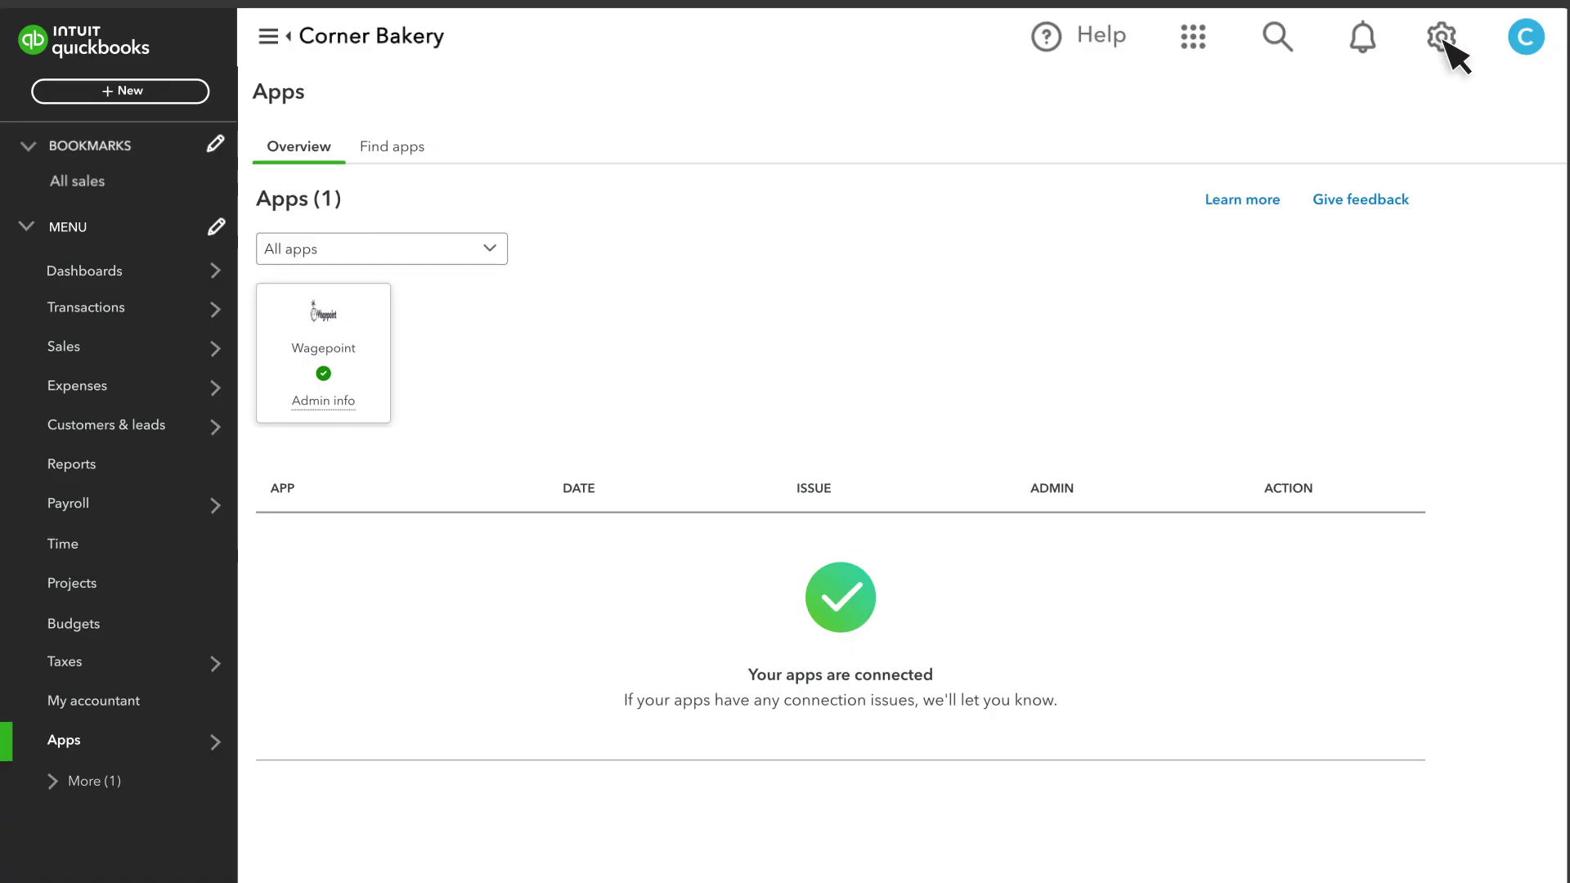
Open the Help panel on its Search tab with suggested articles
click(1054, 41)
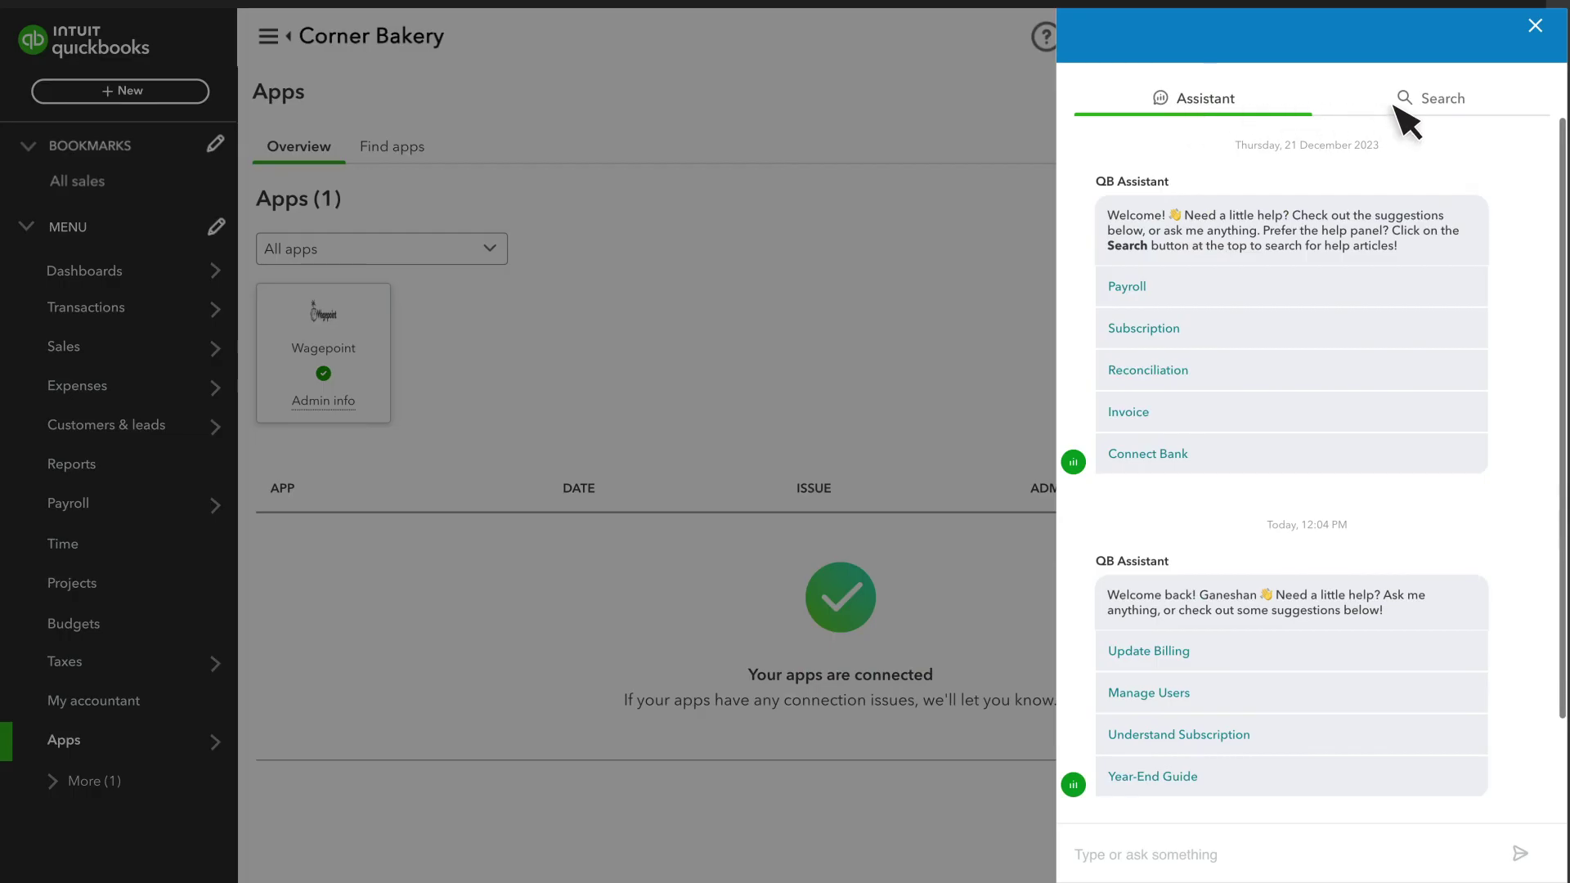
click(1442, 105)
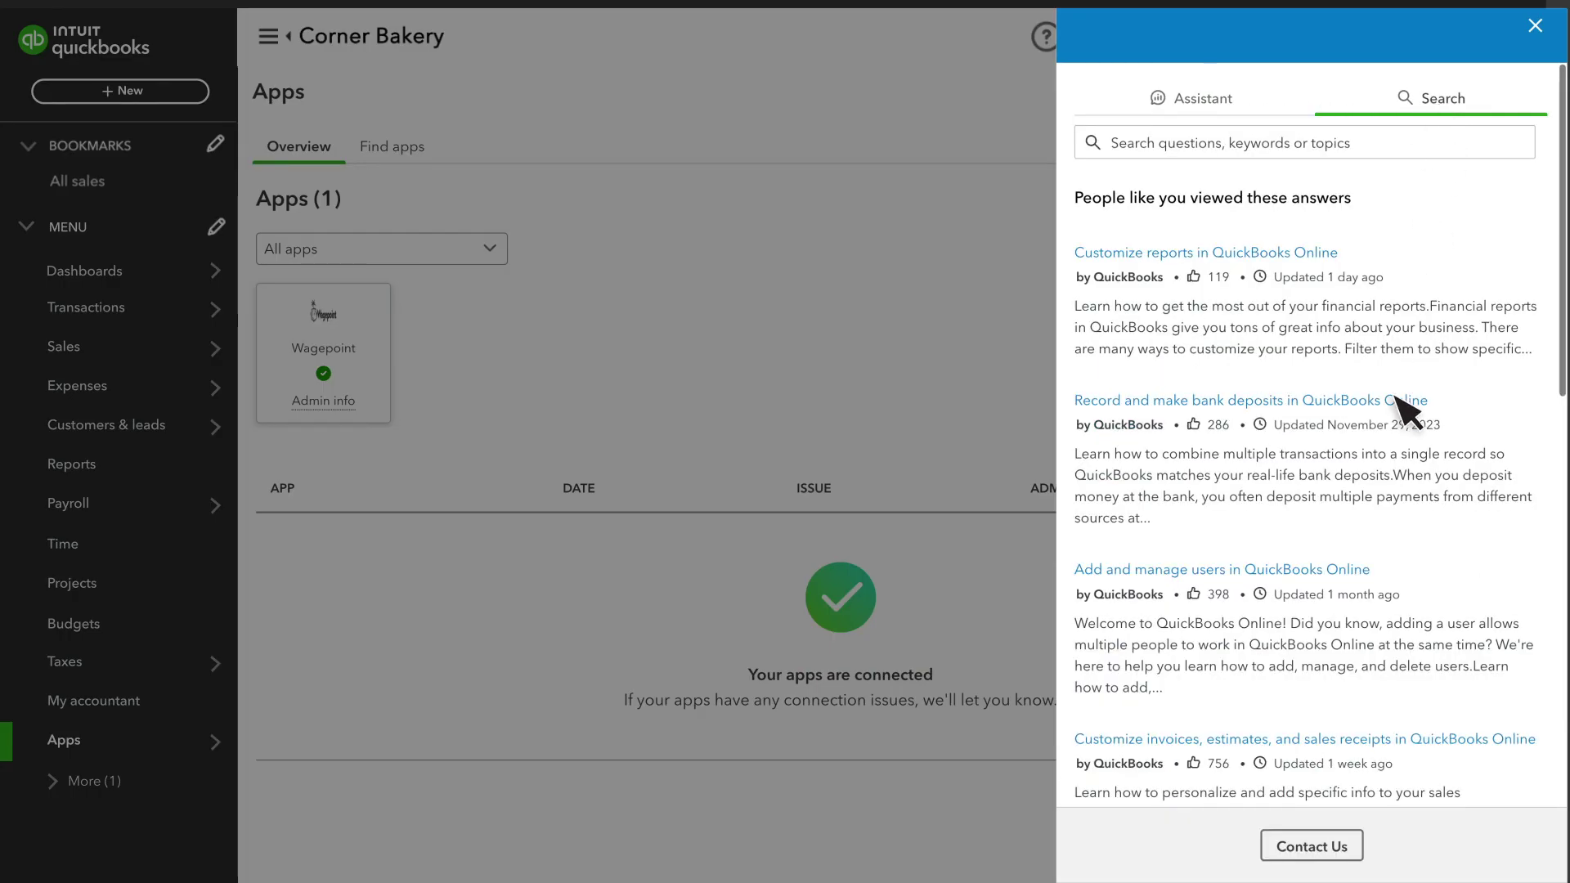